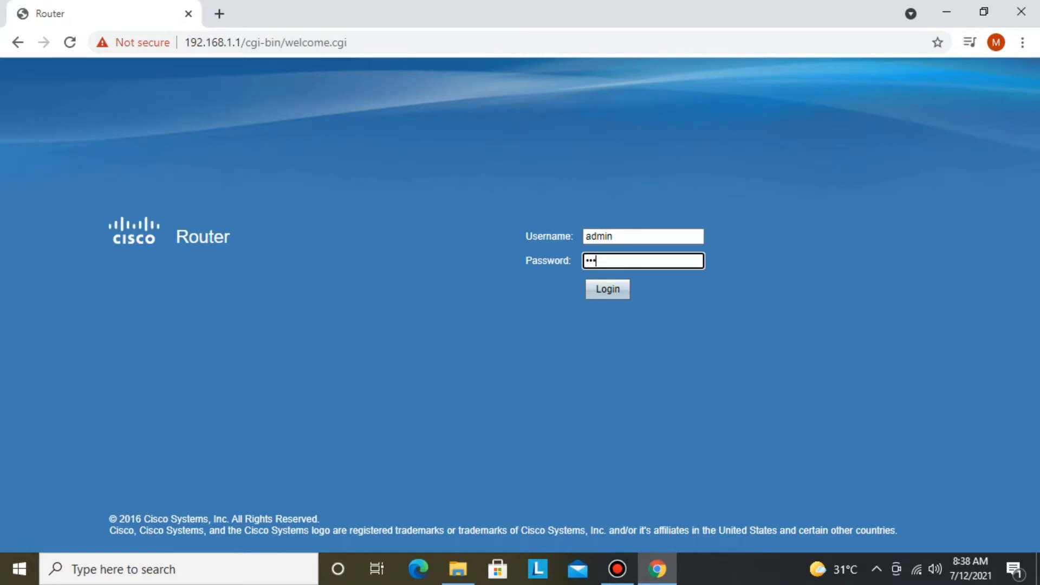
Try to log in to the router as admin with the password already entered.
{"action": "key", "text": "Return"}
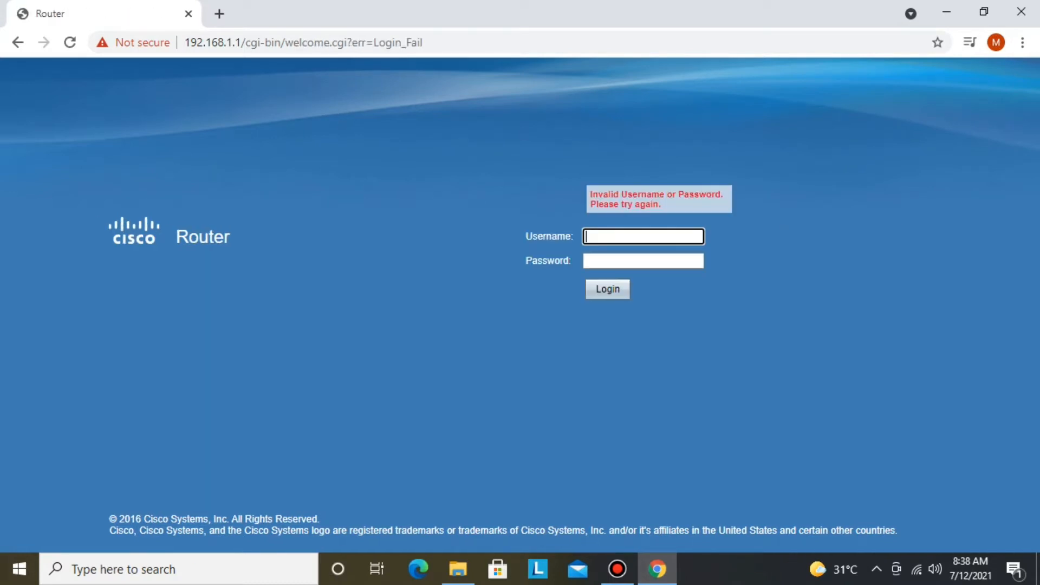
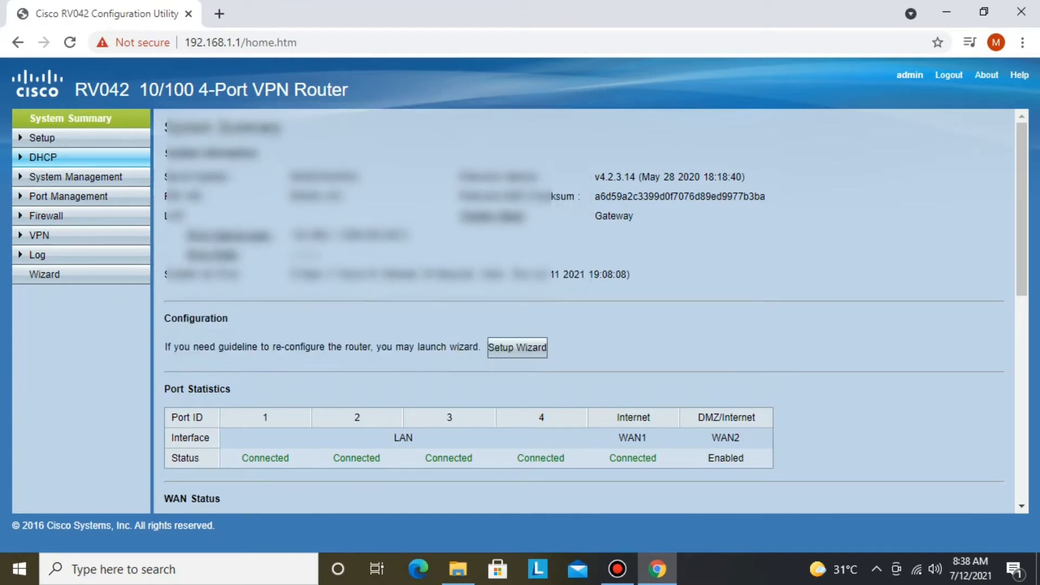
{"action": "left_click", "coordinate": [43, 157]}
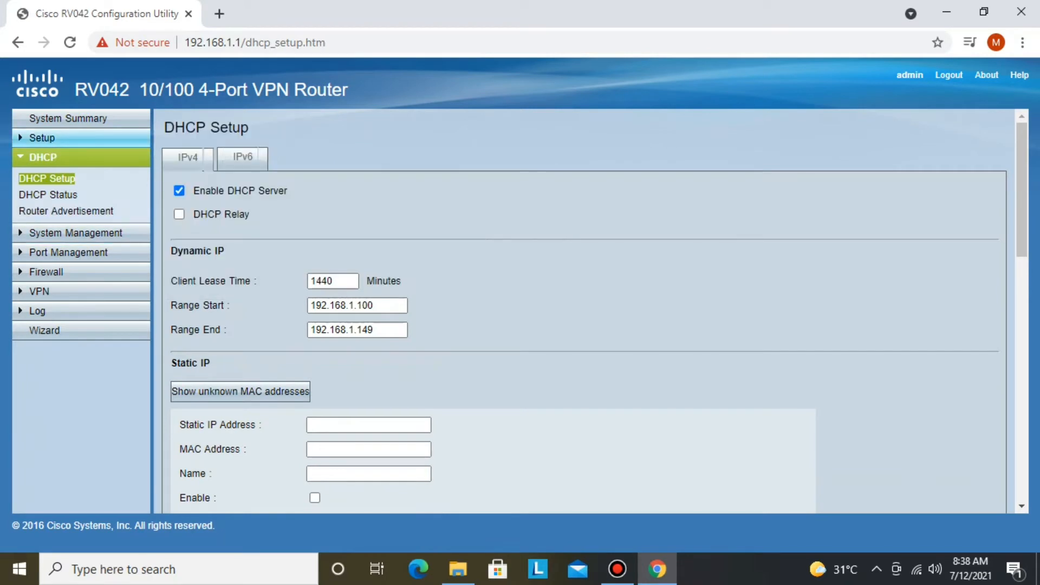
{"action": "left_click", "coordinate": [42, 138]}
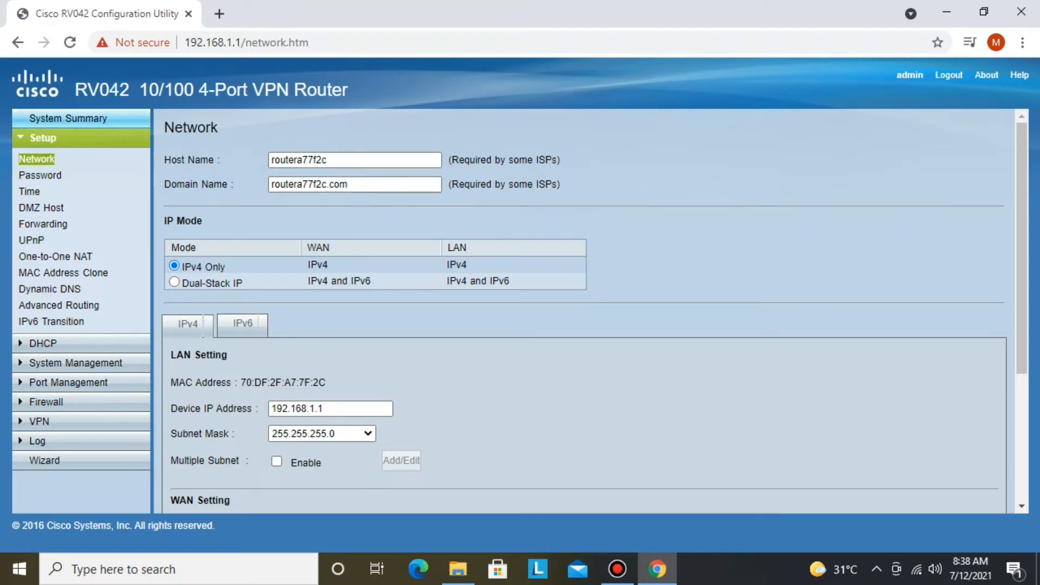
{"action": "left_click", "coordinate": [68, 119]}
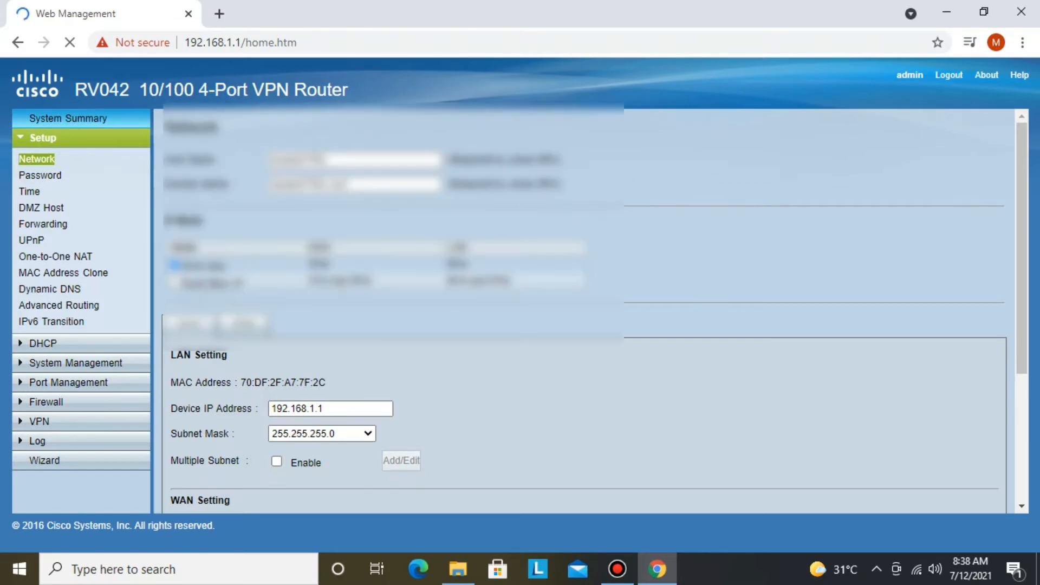
Open the DHCP setup, update the existing Iphone static IP entry for 192.168.1.103 and save the settings.
{"action": "left_click", "coordinate": [43, 157]}
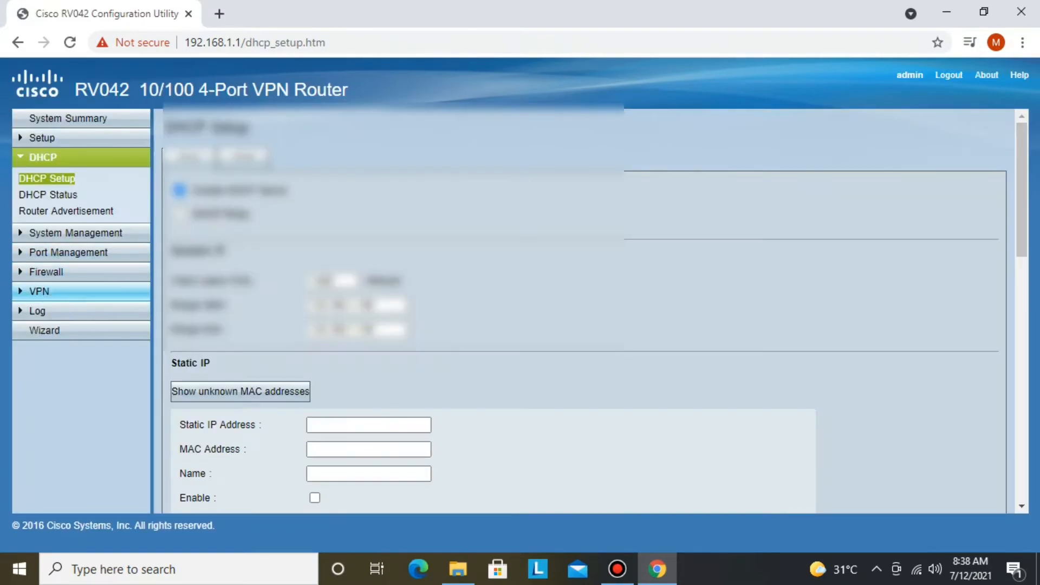
{"action": "scroll", "coordinate": [590, 312], "scroll_direction": "down", "scroll_amount": 5}
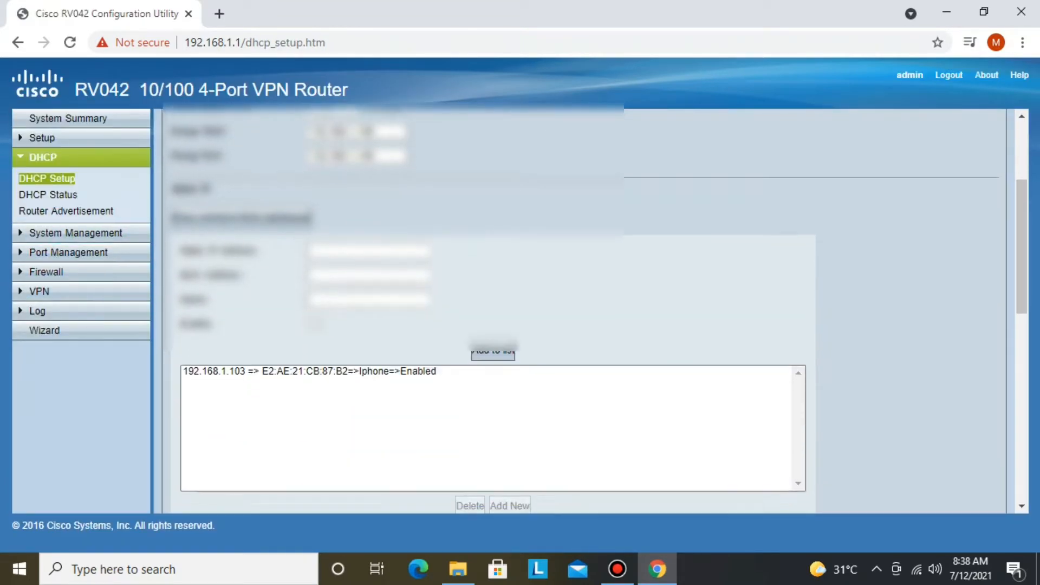
{"action": "left_click", "coordinate": [325, 301]}
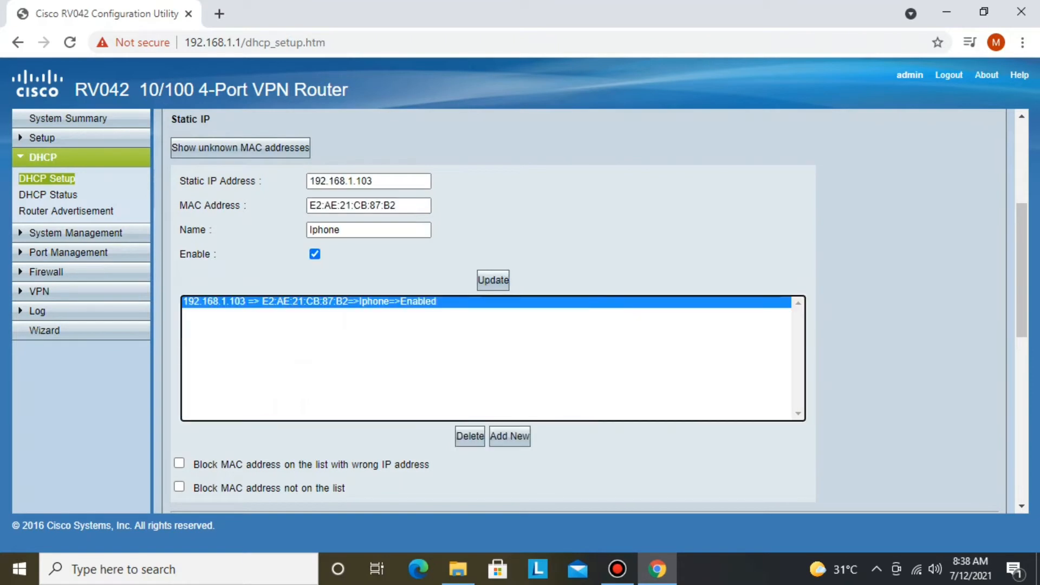
{"action": "scroll", "coordinate": [325, 312], "scroll_direction": "up", "scroll_amount": 5}
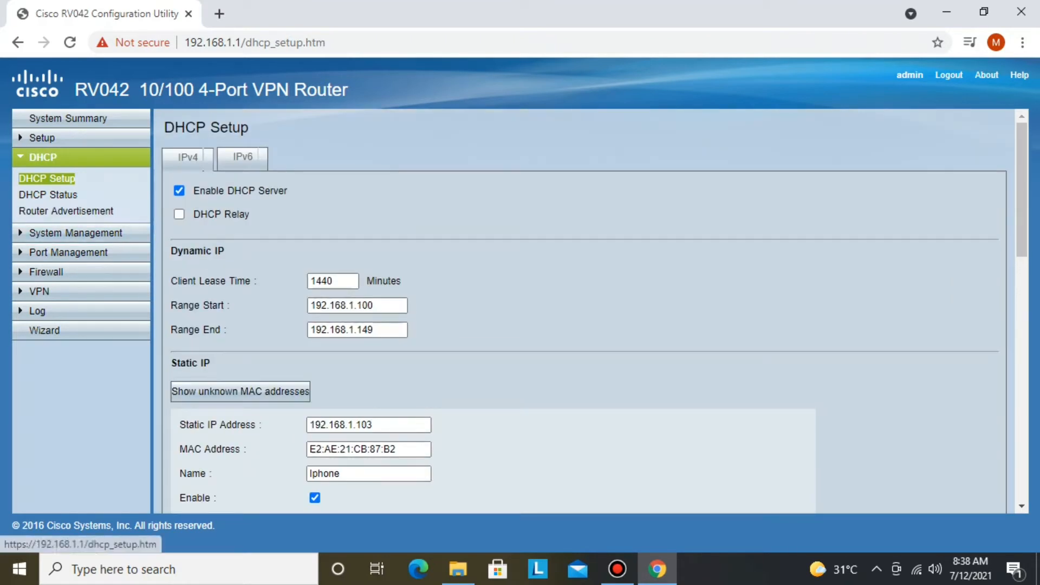
{"action": "scroll", "coordinate": [591, 311], "scroll_direction": "down", "scroll_amount": 3}
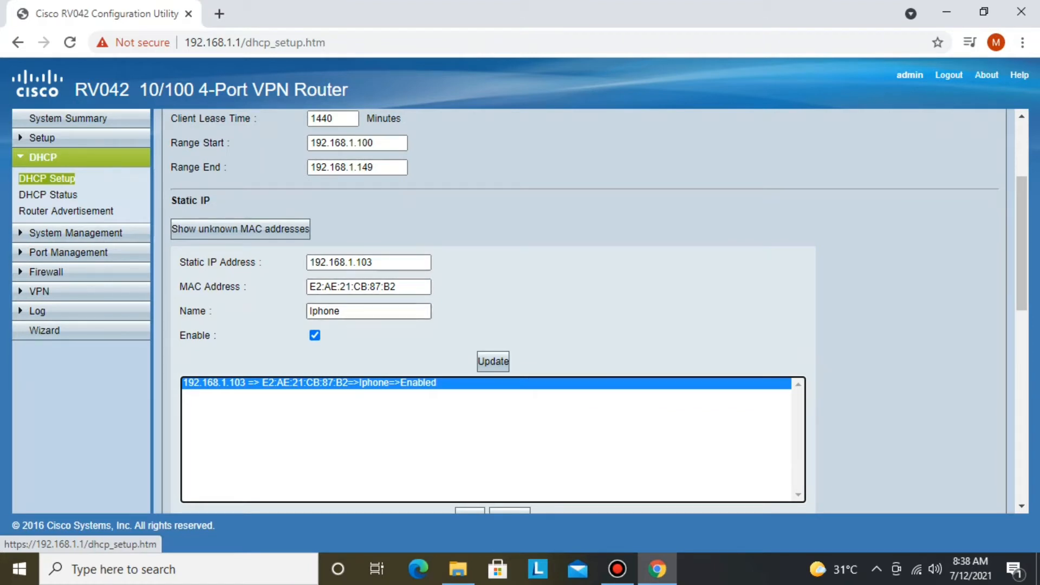
{"action": "scroll", "coordinate": [591, 311], "scroll_direction": "down", "scroll_amount": 6}
{"action": "scroll", "coordinate": [590, 312], "scroll_direction": "up", "scroll_amount": 5}
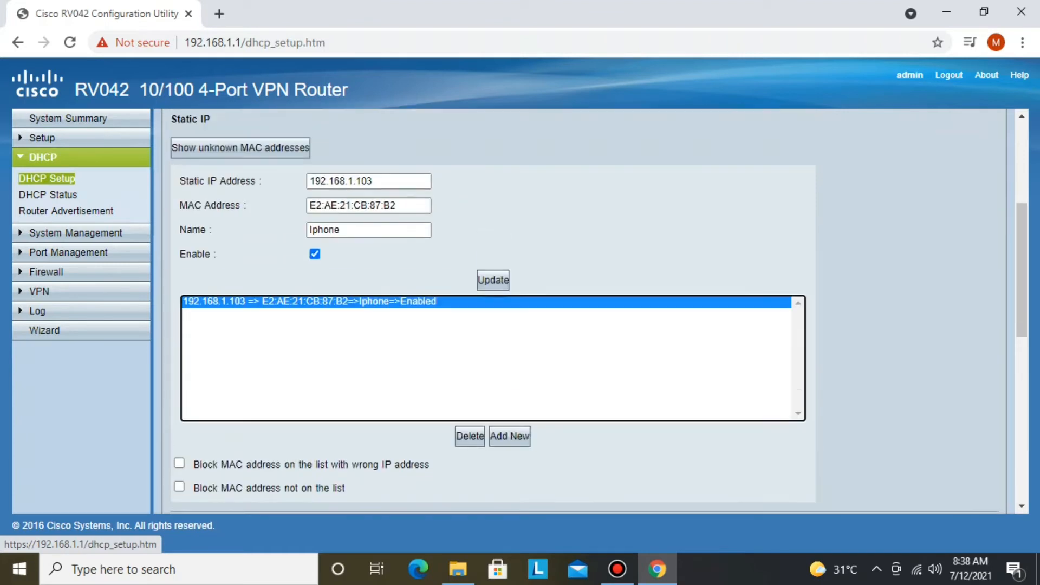
{"action": "left_click", "coordinate": [493, 280]}
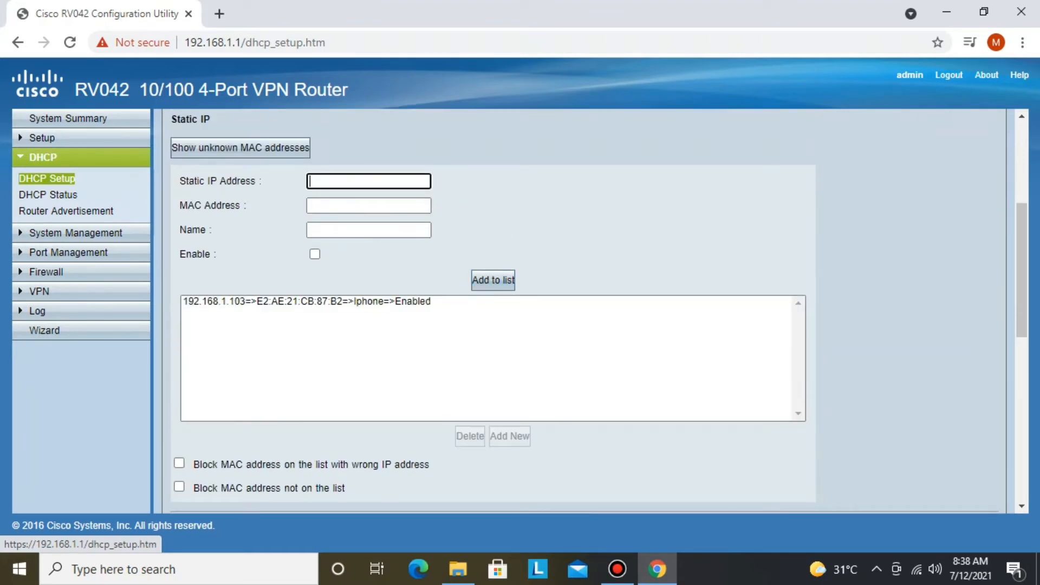
{"action": "scroll", "coordinate": [585, 311], "scroll_direction": "down", "scroll_amount": 9}
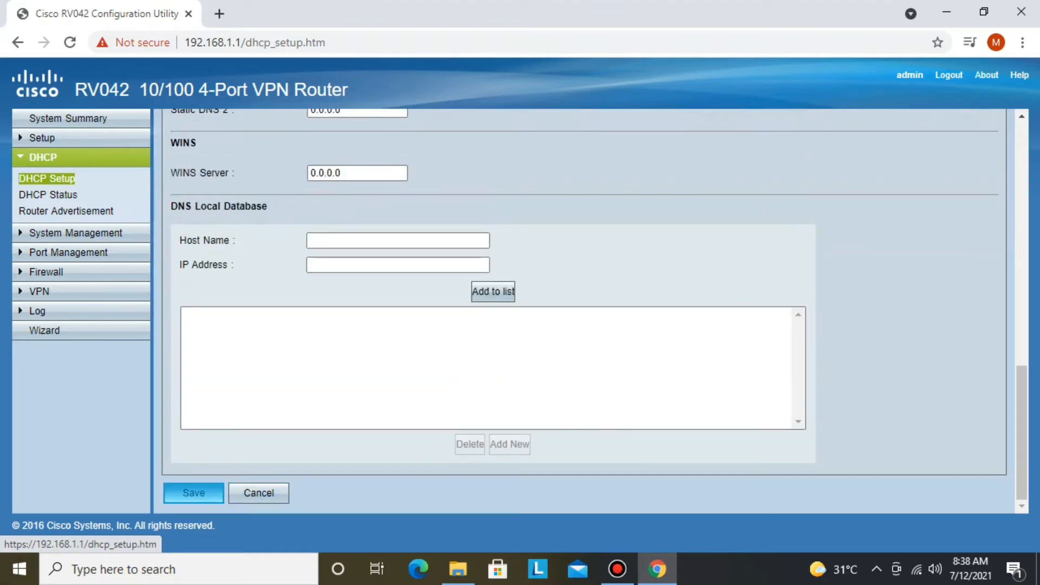
{"action": "left_click", "coordinate": [193, 493]}
{"action": "scroll", "coordinate": [585, 312], "scroll_direction": "down", "scroll_amount": 2}
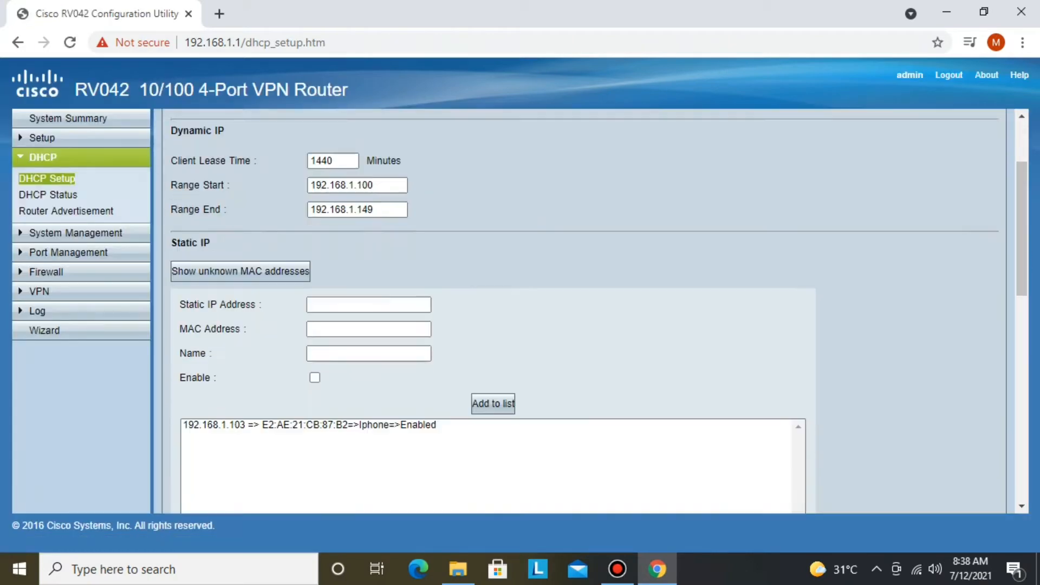
{"action": "scroll", "coordinate": [585, 312], "scroll_direction": "down", "scroll_amount": 2}
{"action": "scroll", "coordinate": [585, 312], "scroll_direction": "up", "scroll_amount": 4}
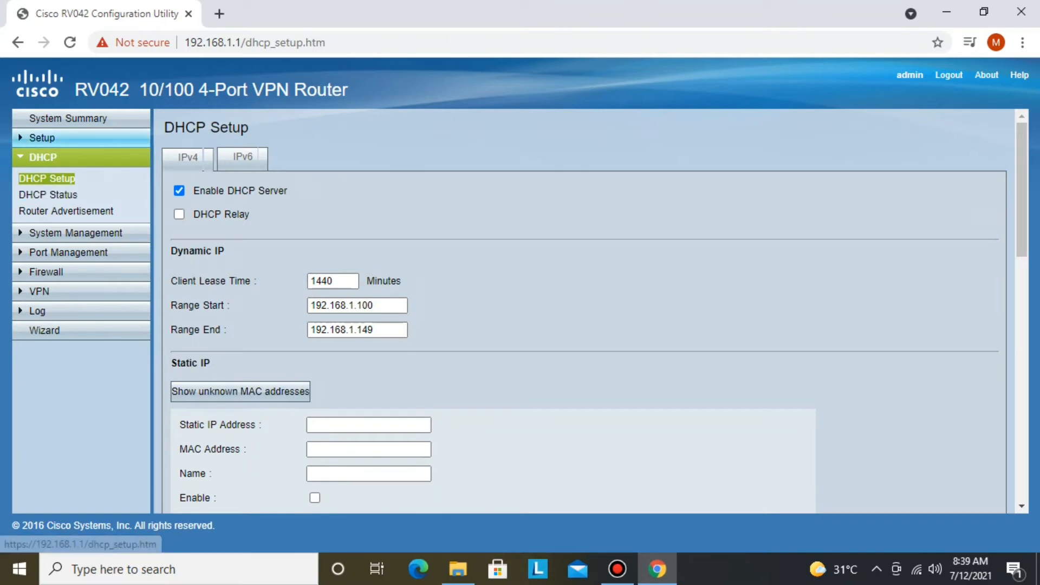
Open the router's port forwarding page and choose HTTP [TCP/80~80] as the service for port range forwarding.
{"action": "left_click", "coordinate": [42, 138]}
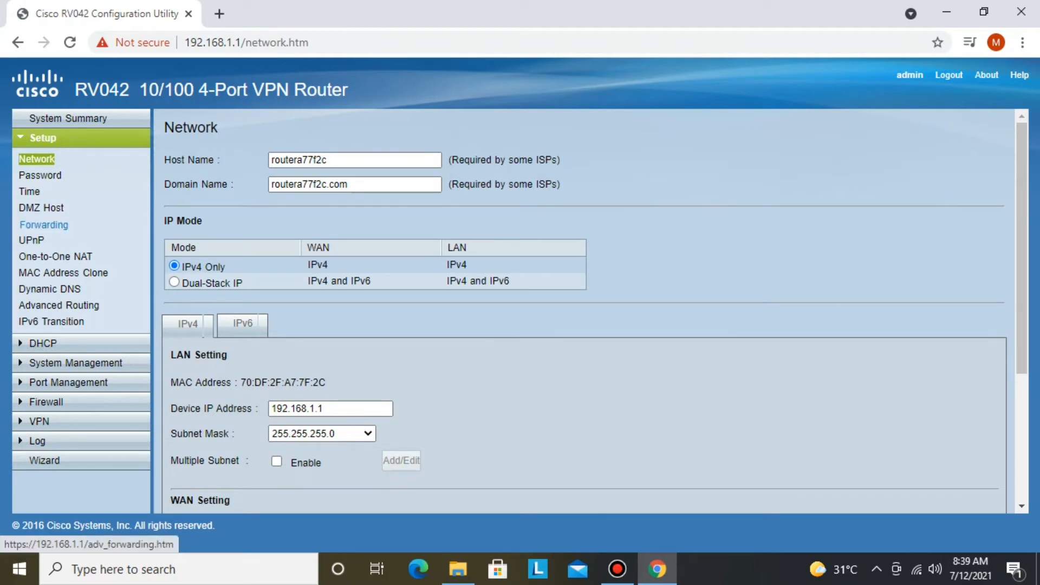
{"action": "left_click", "coordinate": [43, 224]}
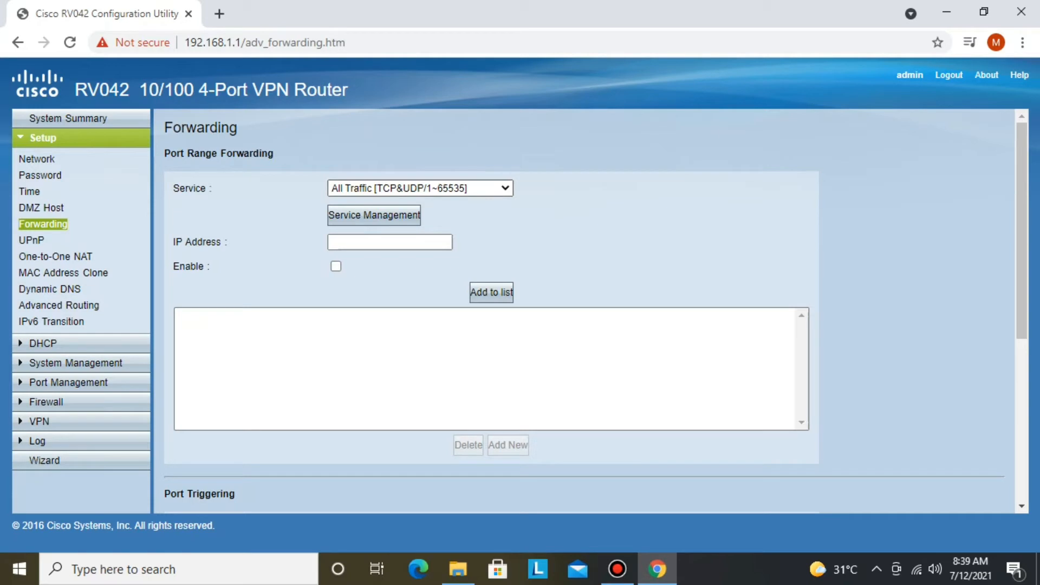
{"action": "left_click", "coordinate": [420, 188]}
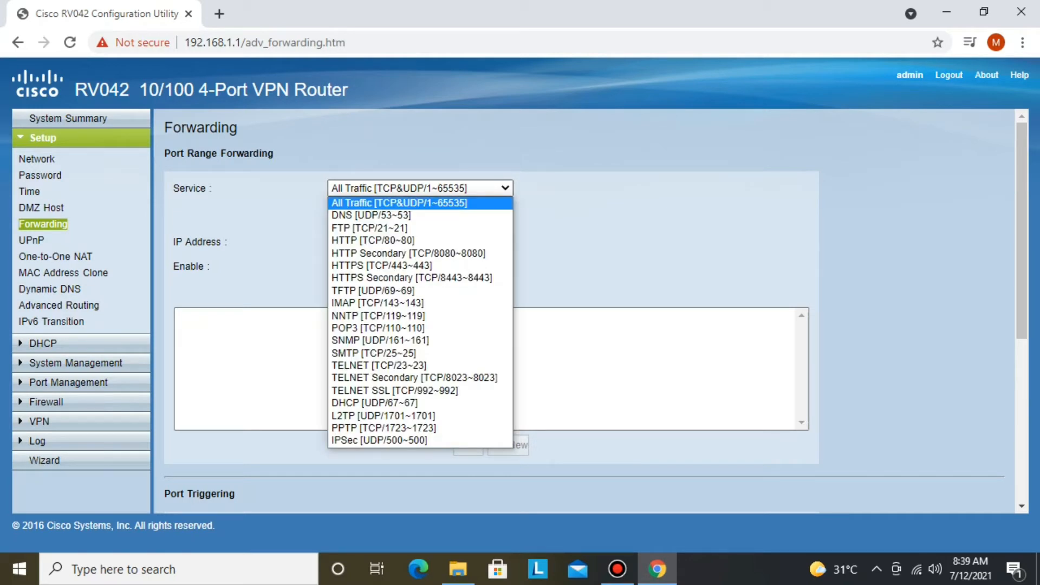
{"action": "key", "text": "Down"}
{"action": "key", "text": "Down"}
{"action": "key", "text": "Down"}
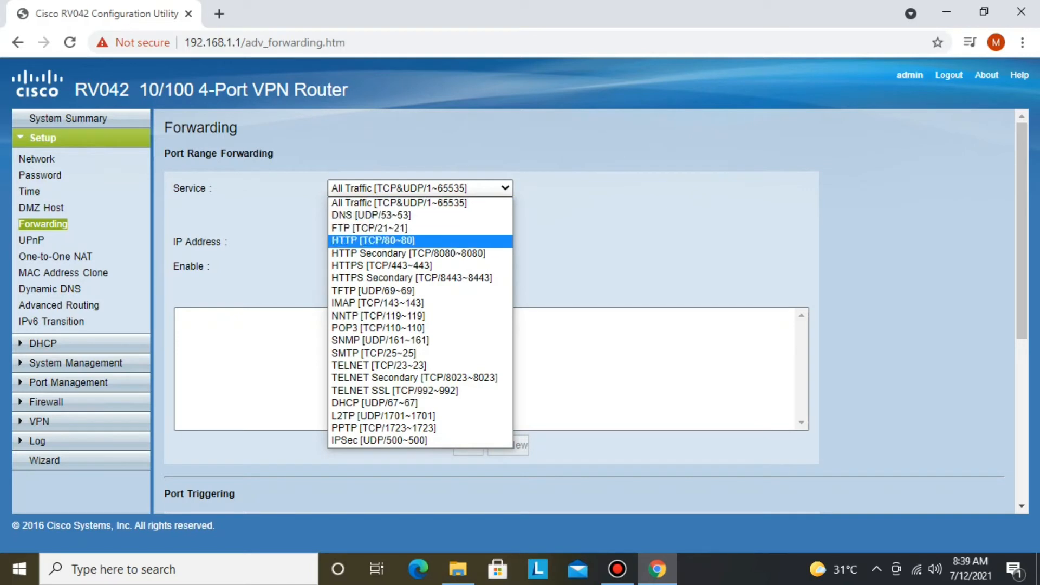
{"action": "key", "text": "Down"}
{"action": "key", "text": "Down"}
{"action": "key", "text": "Down"}
{"action": "key", "text": "Down"}
{"action": "key", "text": "Down"}
{"action": "key", "text": "Down"}
{"action": "key", "text": "Down"}
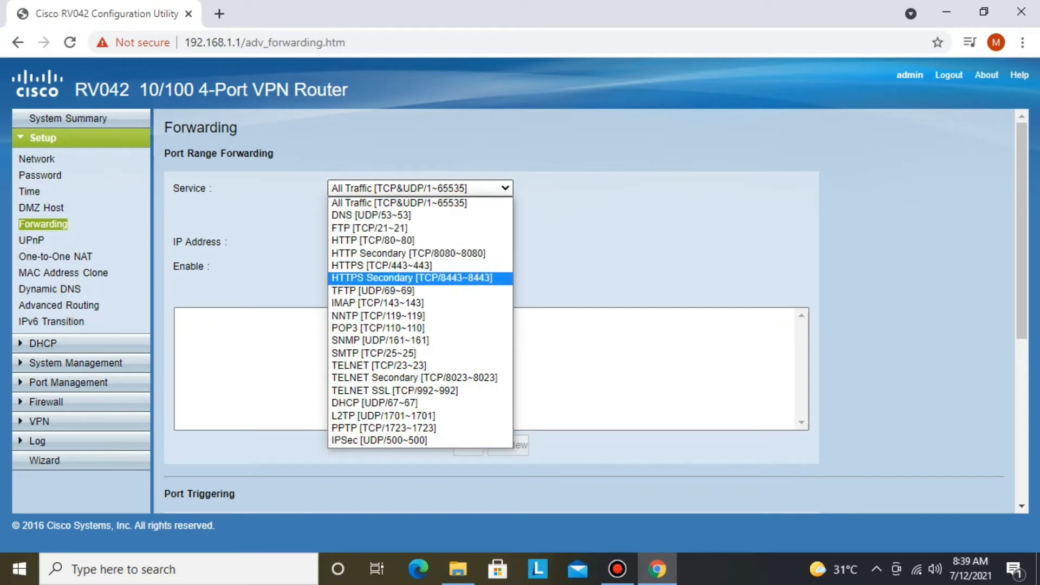
{"action": "key", "text": "Down"}
{"action": "key", "text": "Down"}
{"action": "key", "text": "Down"}
{"action": "key", "text": "Down"}
{"action": "key", "text": "Down"}
{"action": "key", "text": "Down"}
{"action": "key", "text": "Down"}
{"action": "key", "text": "Up"}
{"action": "key", "text": "Up"}
{"action": "key", "text": "Up"}
{"action": "key", "text": "Up"}
{"action": "key", "text": "Up"}
{"action": "key", "text": "Up"}
{"action": "key", "text": "Up"}
{"action": "key", "text": "Up"}
{"action": "key", "text": "Up"}
{"action": "key", "text": "Up"}
{"action": "key", "text": "Up"}
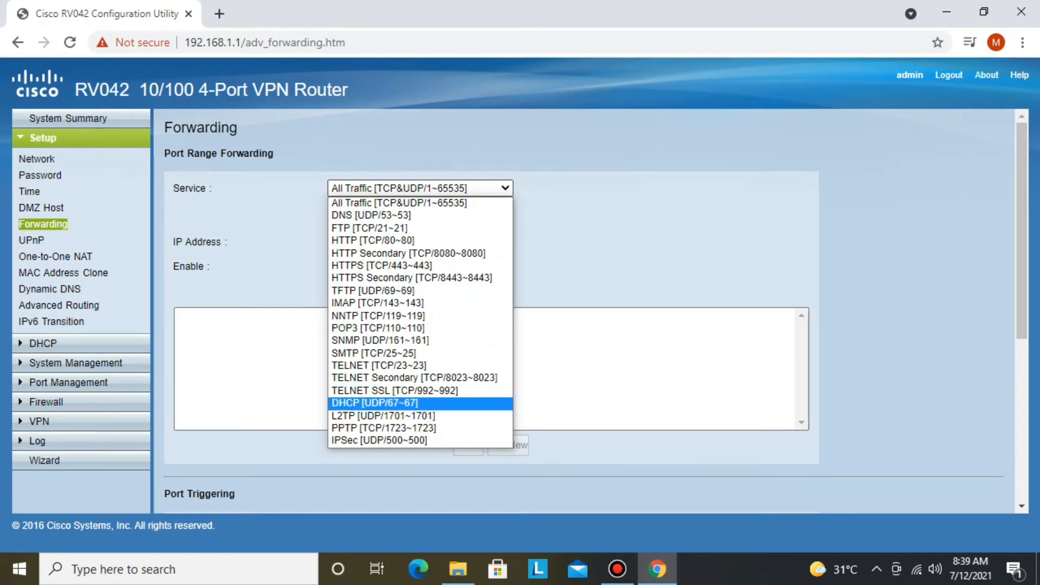
{"action": "key", "text": "Up"}
{"action": "key", "text": "Up"}
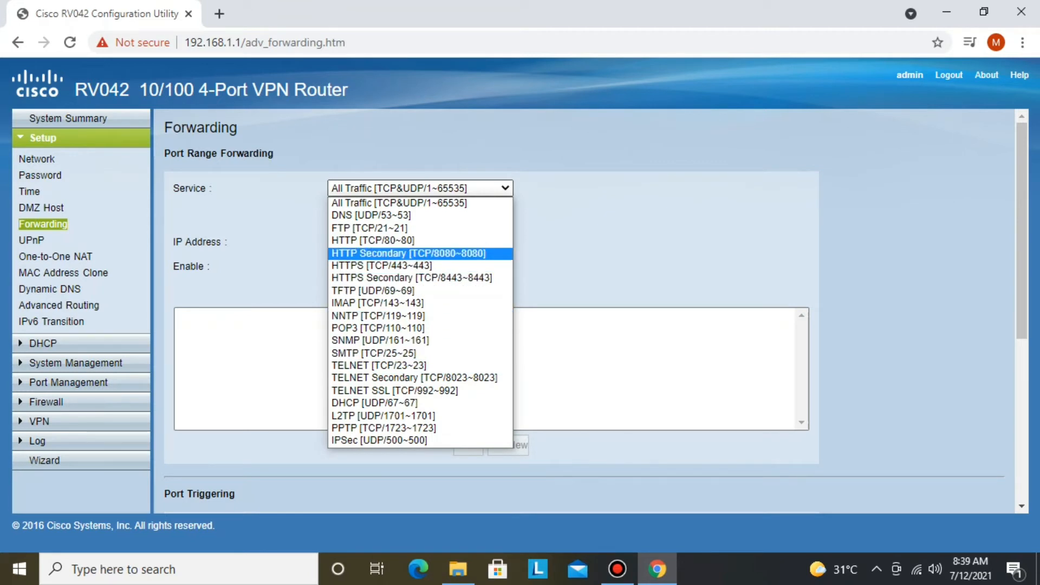
{"action": "key", "text": "Up"}
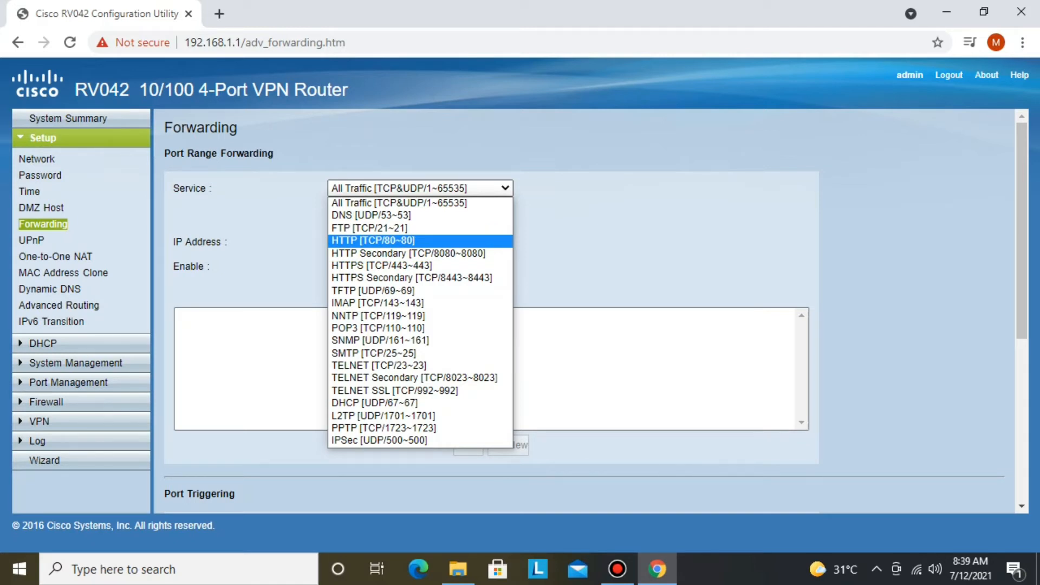
{"action": "key", "text": "Return"}
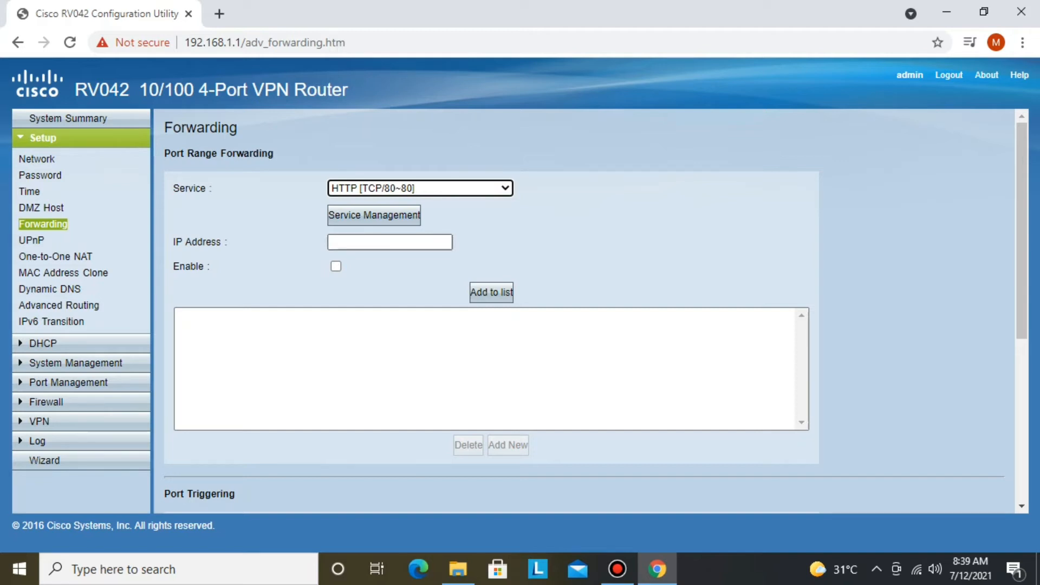
{"action": "left_click", "coordinate": [420, 188]}
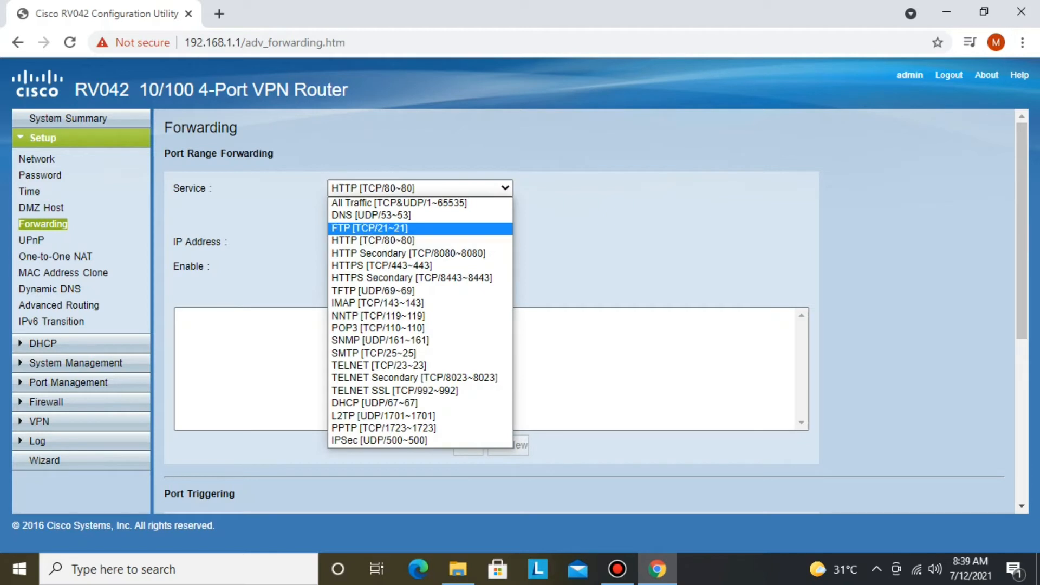
{"action": "left_click", "coordinate": [420, 241]}
Add an enabled forwarding rule for the chosen service to IP address 192.168.1.103 and save the forwarding settings.
{"action": "left_click", "coordinate": [390, 242]}
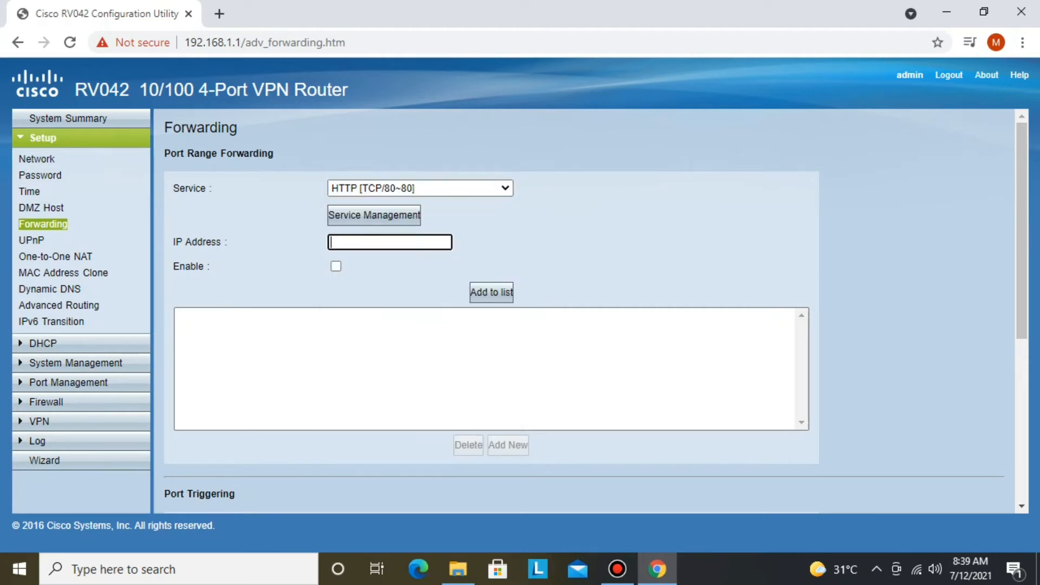
{"action": "type", "text": "192.19"}
{"action": "key", "text": "BackSpace"}
{"action": "type", "text": "68.1.103"}
{"action": "left_click", "coordinate": [336, 266]}
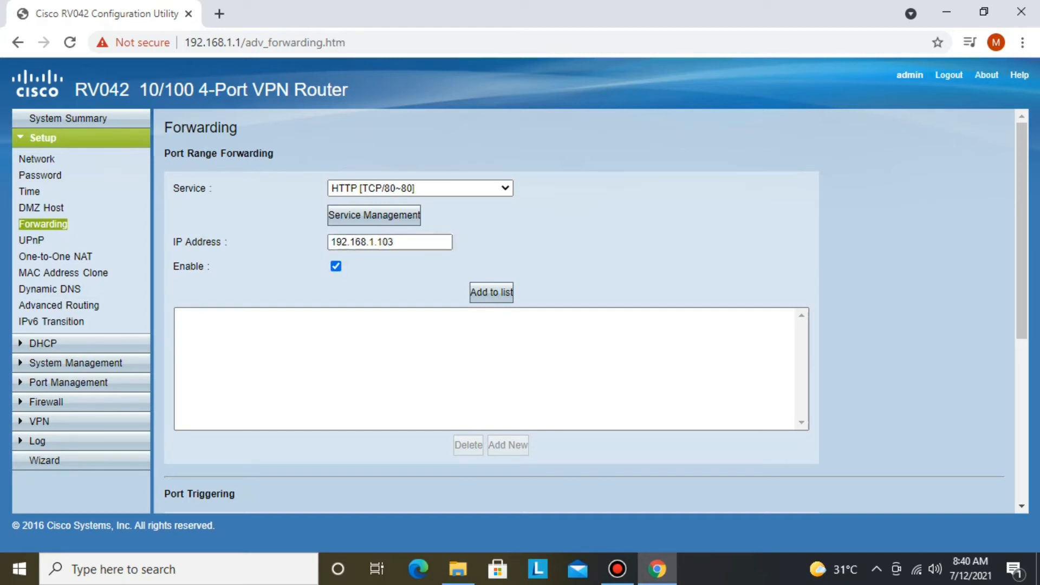
{"action": "left_click", "coordinate": [492, 292]}
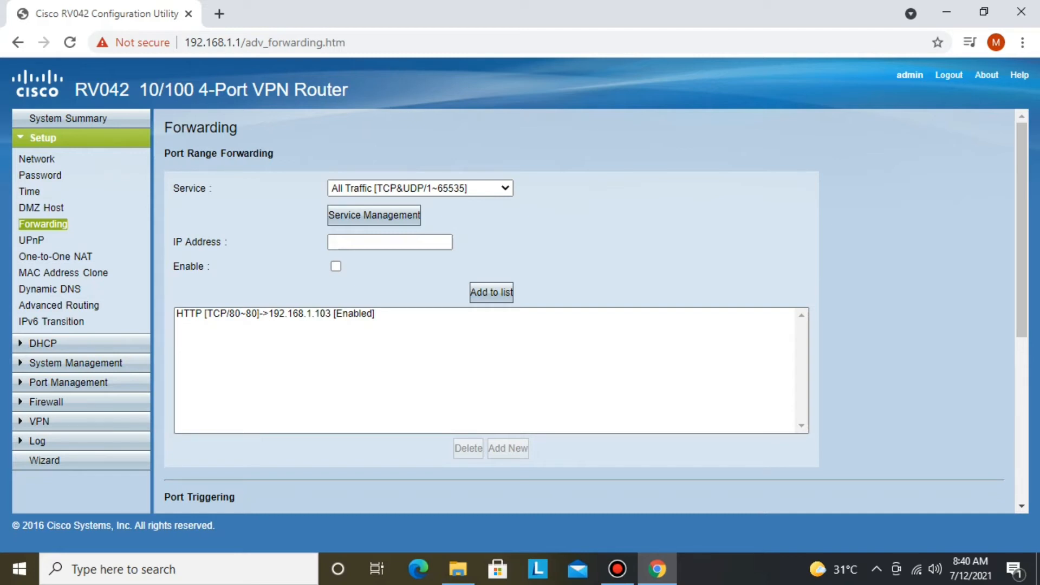
{"action": "scroll", "coordinate": [258, 493], "scroll_direction": "down", "scroll_amount": 6}
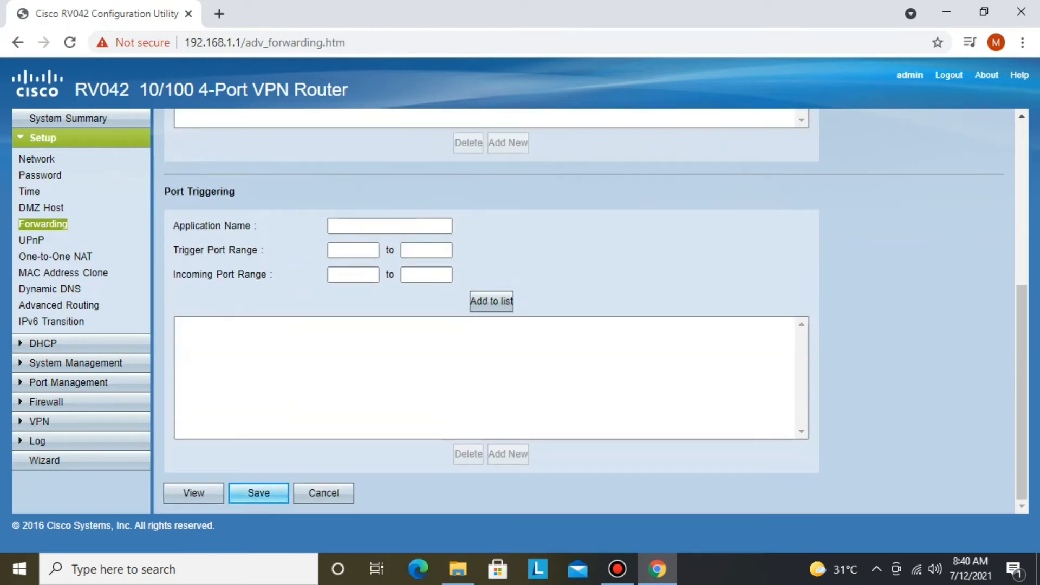
{"action": "left_click", "coordinate": [259, 493]}
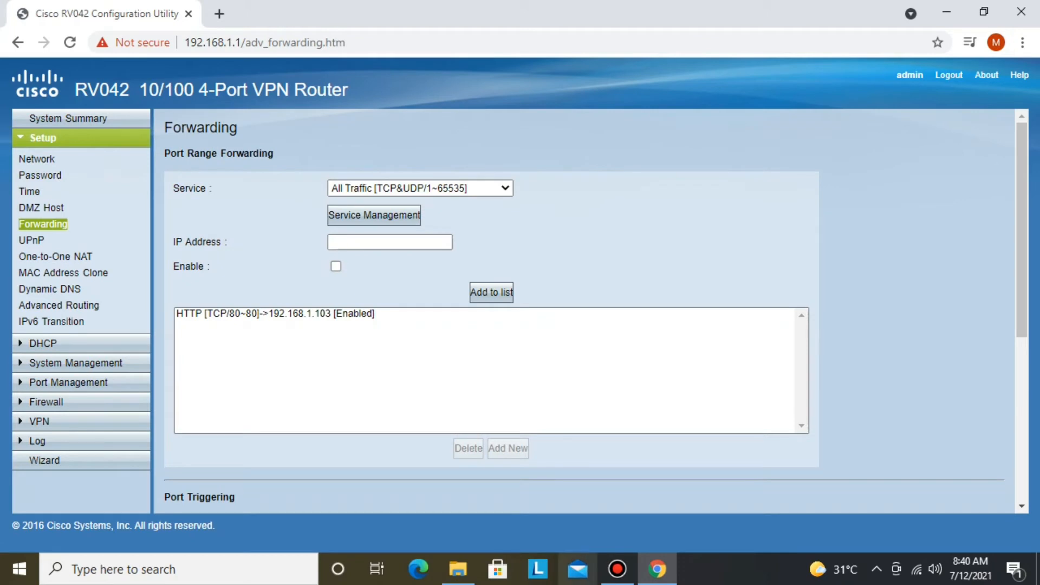
{"action": "left_click", "coordinate": [617, 569]}
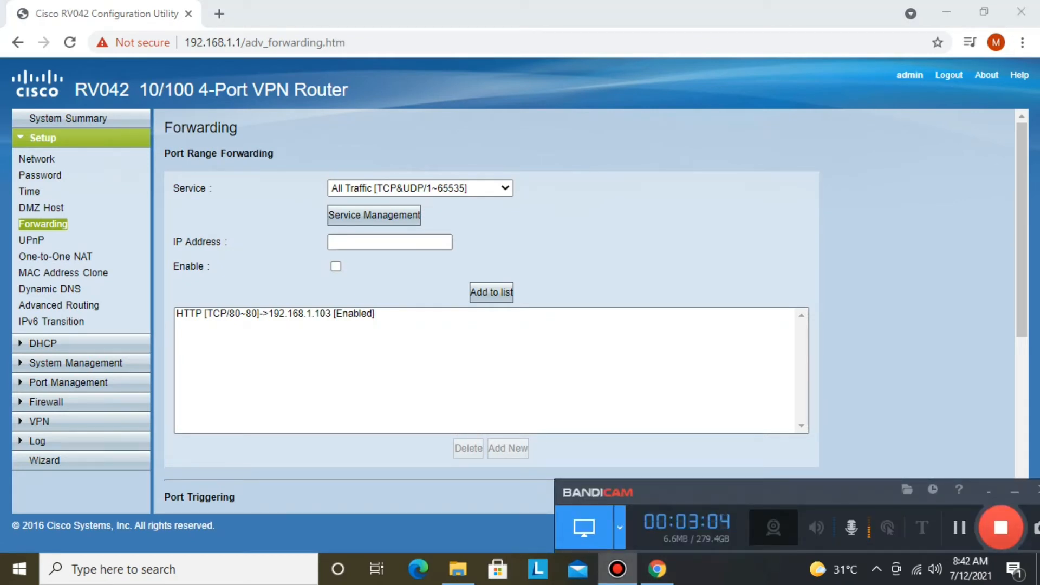
Examine the predefined services offered for port range forwarding without choosing a different one.
{"action": "left_click", "coordinate": [420, 188]}
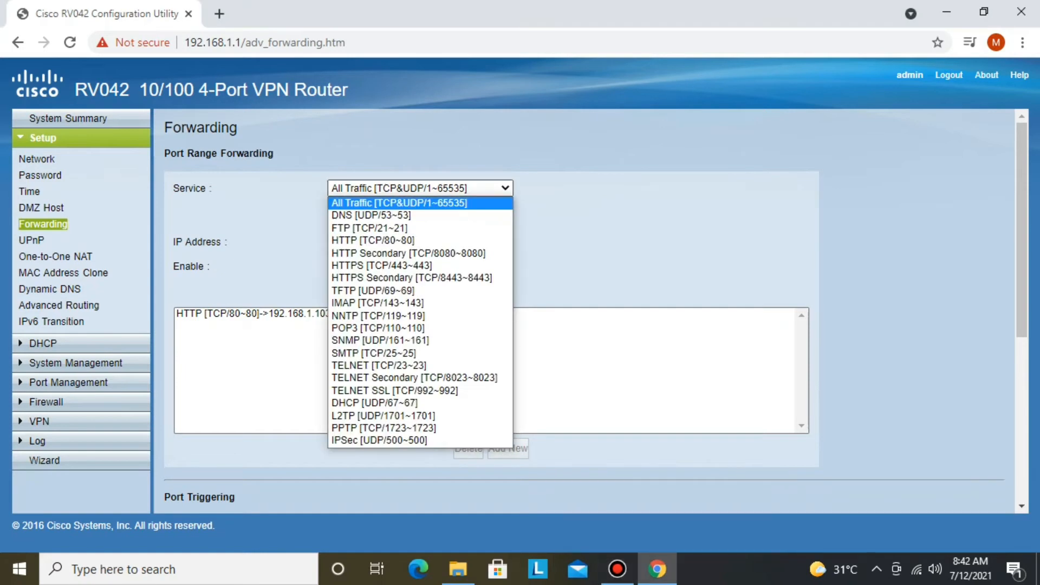
{"action": "key", "text": "Down"}
{"action": "key", "text": "Down"}
{"action": "key", "text": "Down"}
{"action": "key", "text": "Down"}
{"action": "key", "text": "Down"}
{"action": "key", "text": "Down"}
{"action": "key", "text": "Down"}
{"action": "key", "text": "Down"}
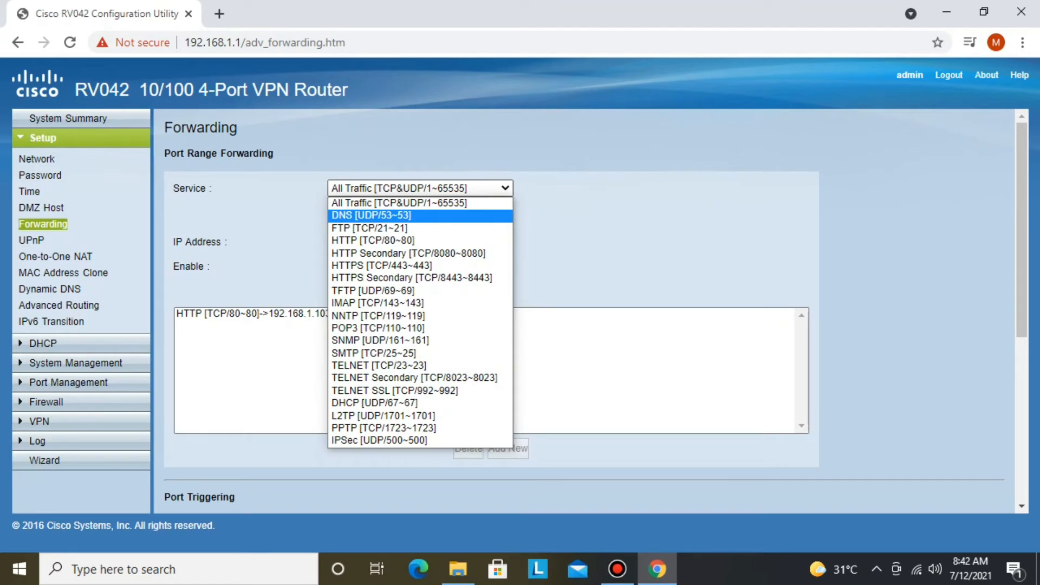
{"action": "key", "text": "Escape"}
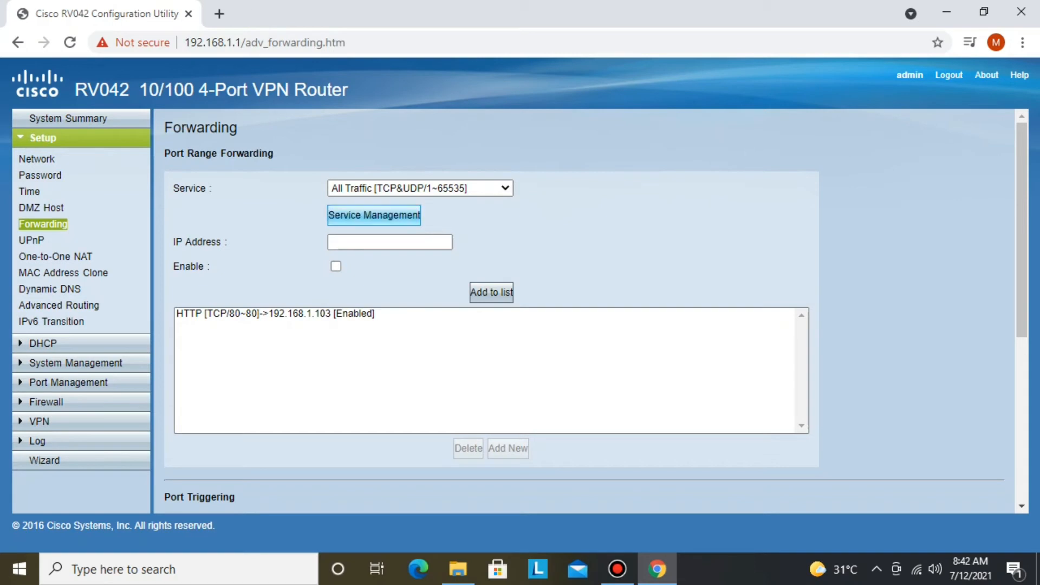
Add a custom service named CCTV using TCP with port range 8000 to 8000 to the managed services and confirm.
{"action": "left_click", "coordinate": [374, 215]}
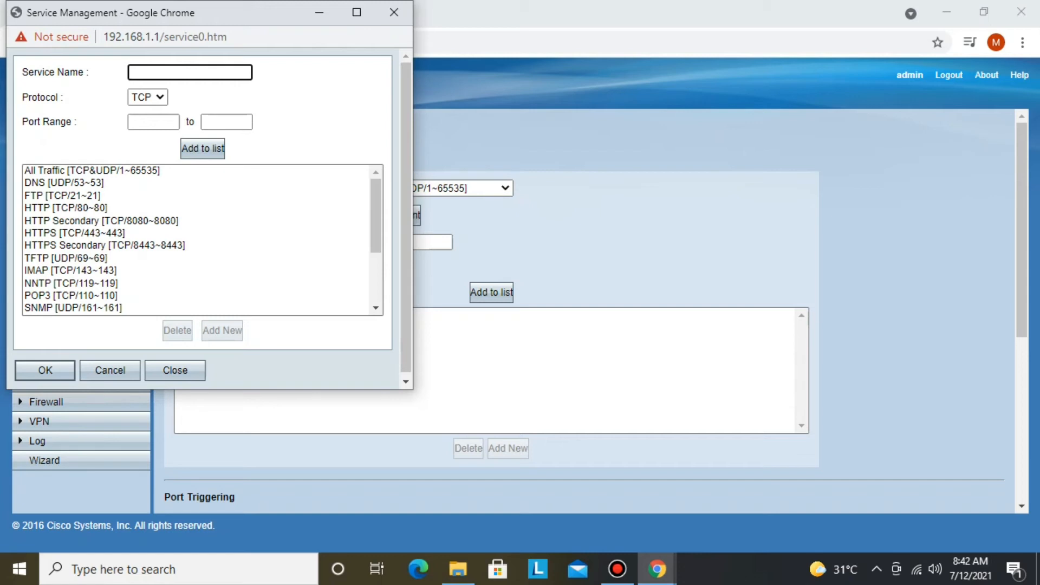
{"action": "type", "text": "CCTV"}
{"action": "left_click", "coordinate": [148, 97]}
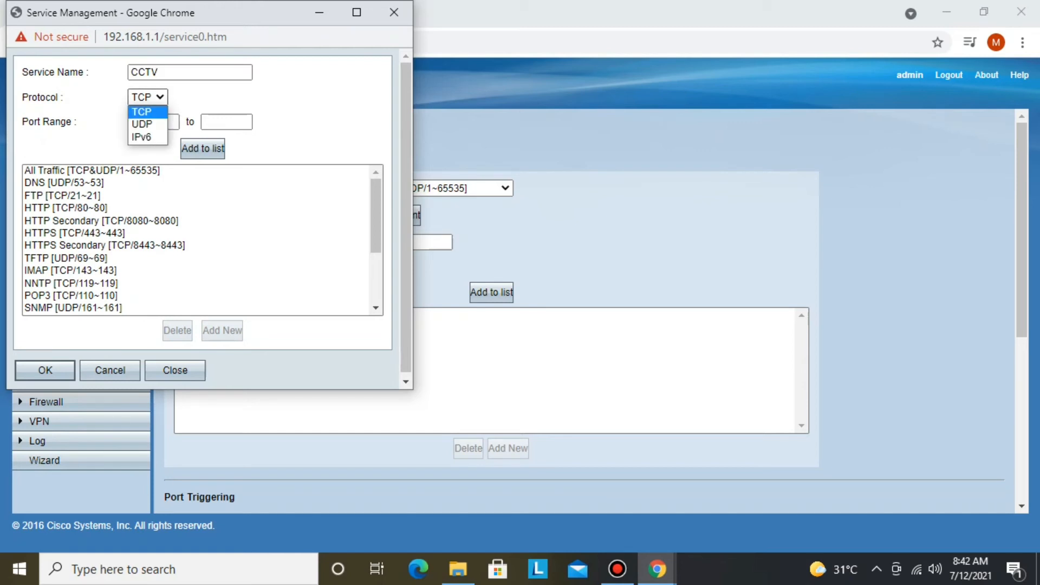
{"action": "left_click", "coordinate": [148, 112]}
{"action": "left_click", "coordinate": [154, 122]}
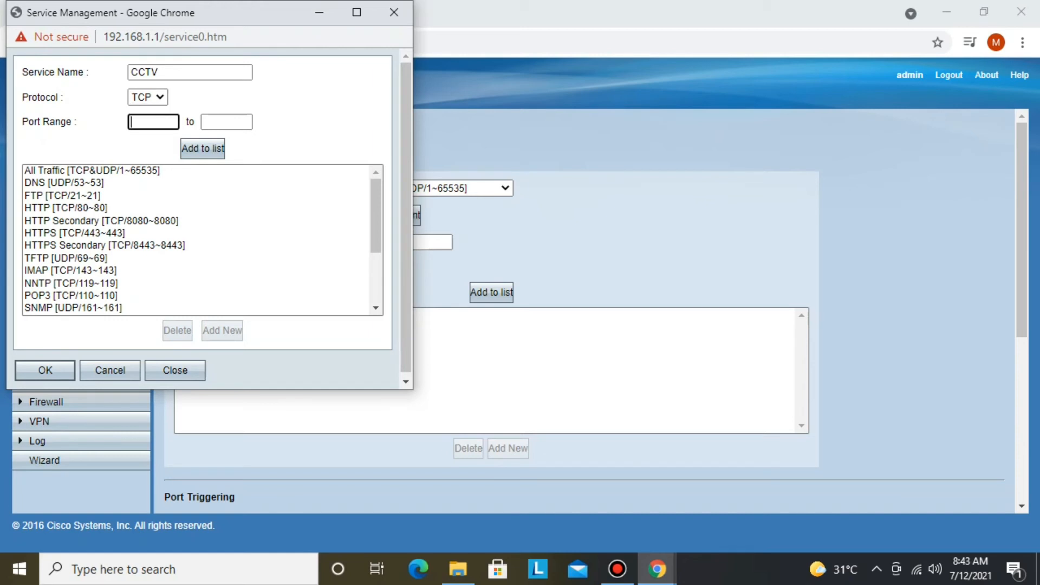
{"action": "type", "text": "8000"}
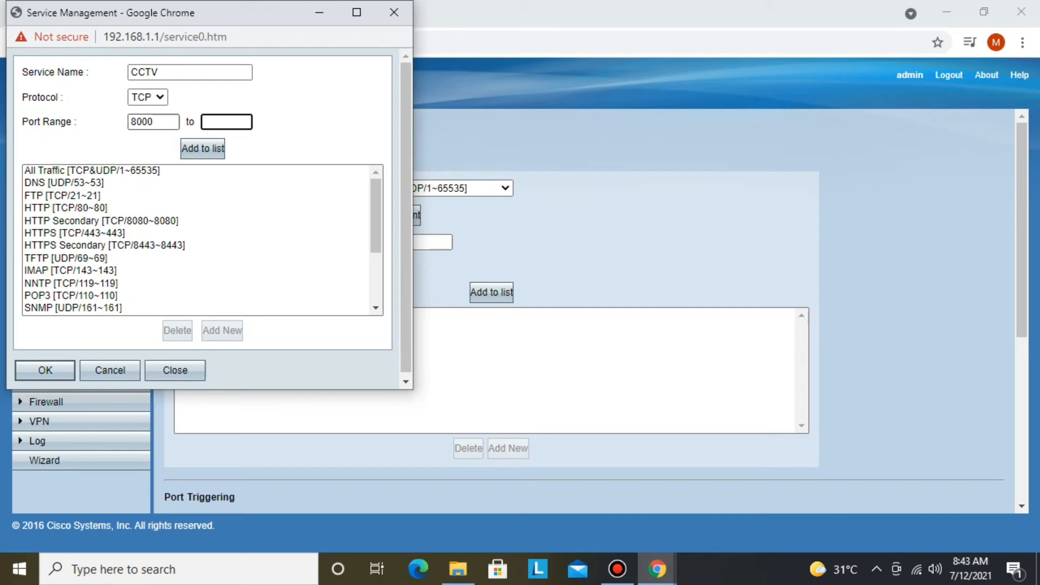
{"action": "type", "text": "8000"}
{"action": "left_click", "coordinate": [203, 148]}
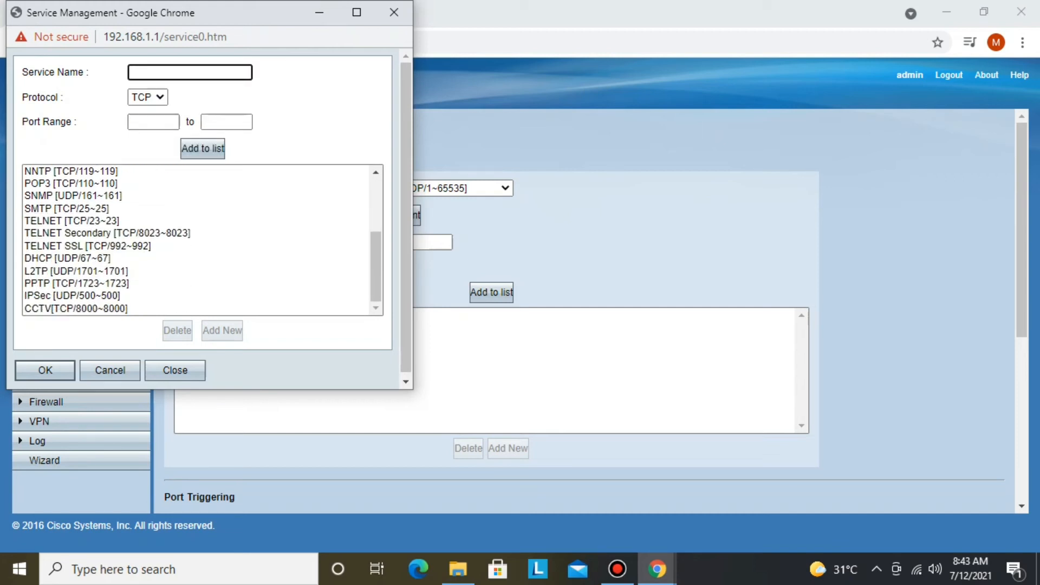
{"action": "left_click", "coordinate": [46, 371]}
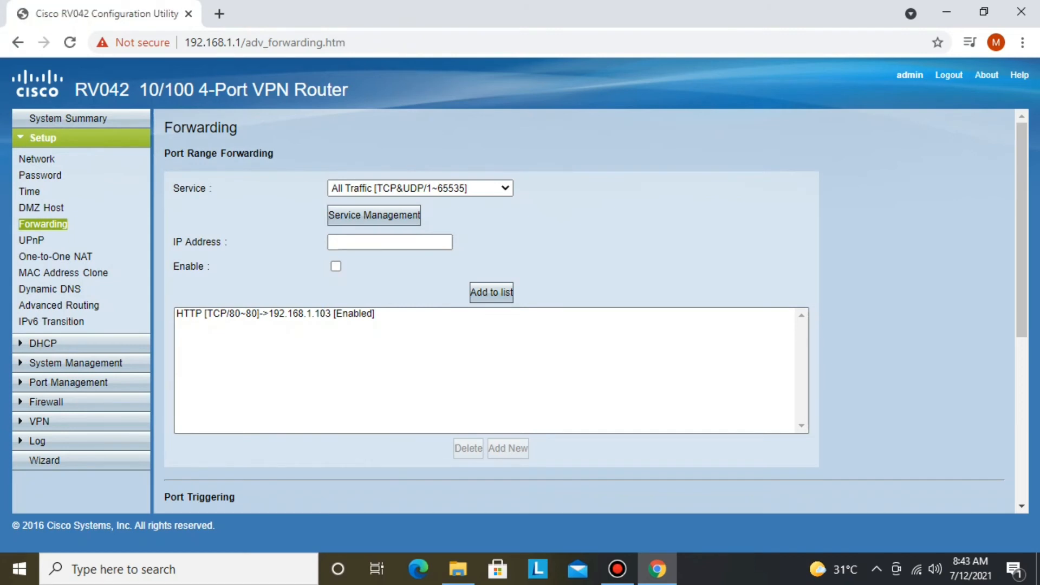
Add an enabled forwarding rule for the CCTV service to IP address 192.168.1.104 and save the forwarding settings.
{"action": "left_click", "coordinate": [505, 188]}
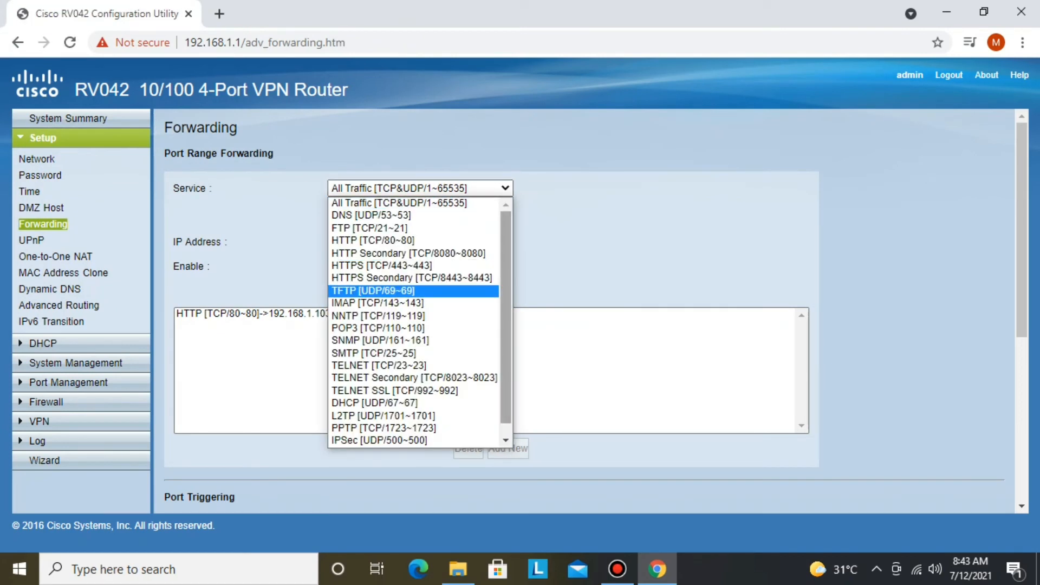
{"action": "left_click_drag", "start_coordinate": [505, 293], "coordinate": [505, 304]}
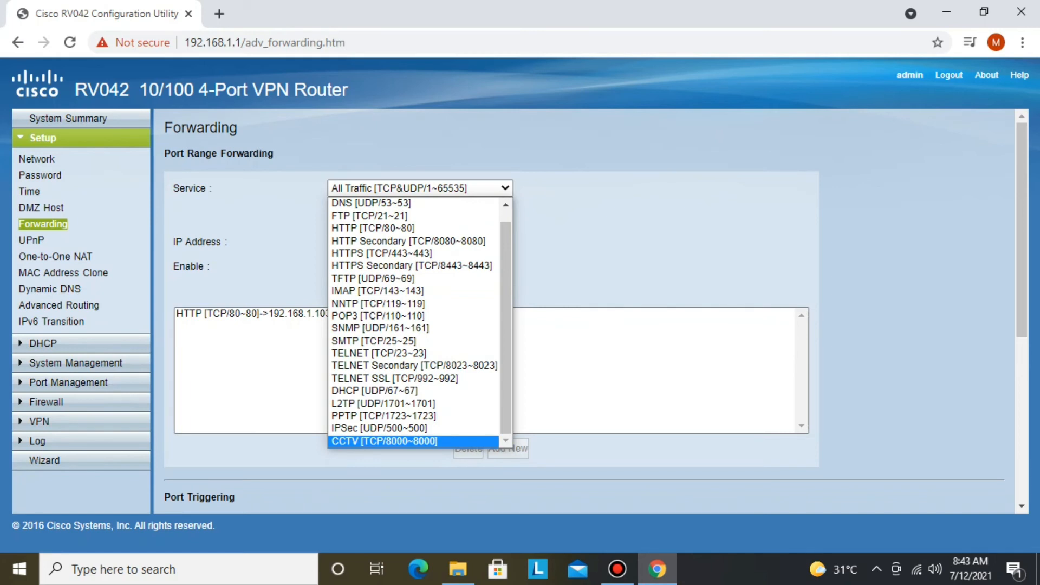
{"action": "left_click", "coordinate": [385, 441]}
{"action": "left_click", "coordinate": [390, 242]}
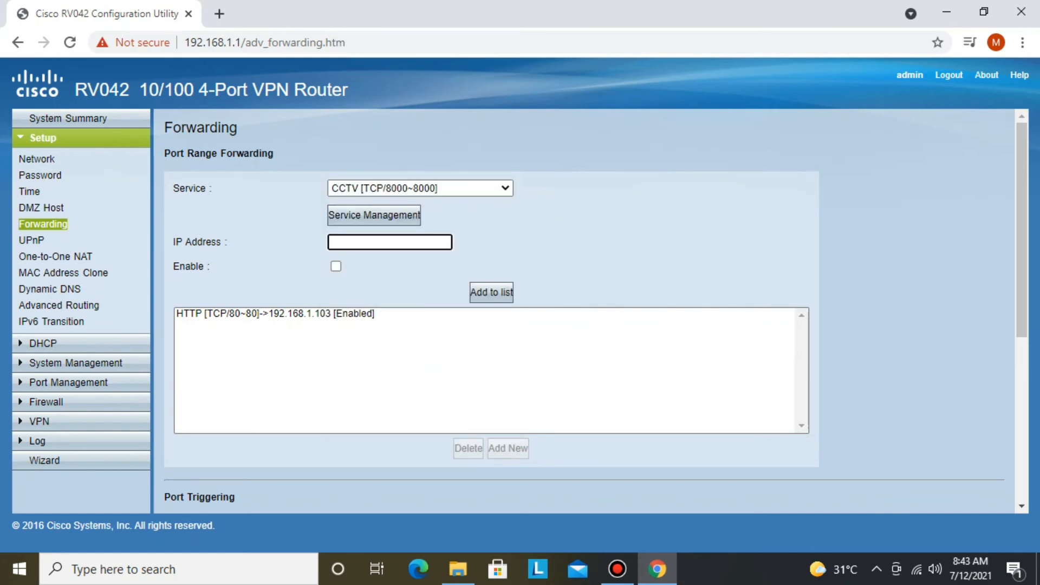
{"action": "type", "text": "192.168.1.104"}
{"action": "left_click", "coordinate": [336, 266]}
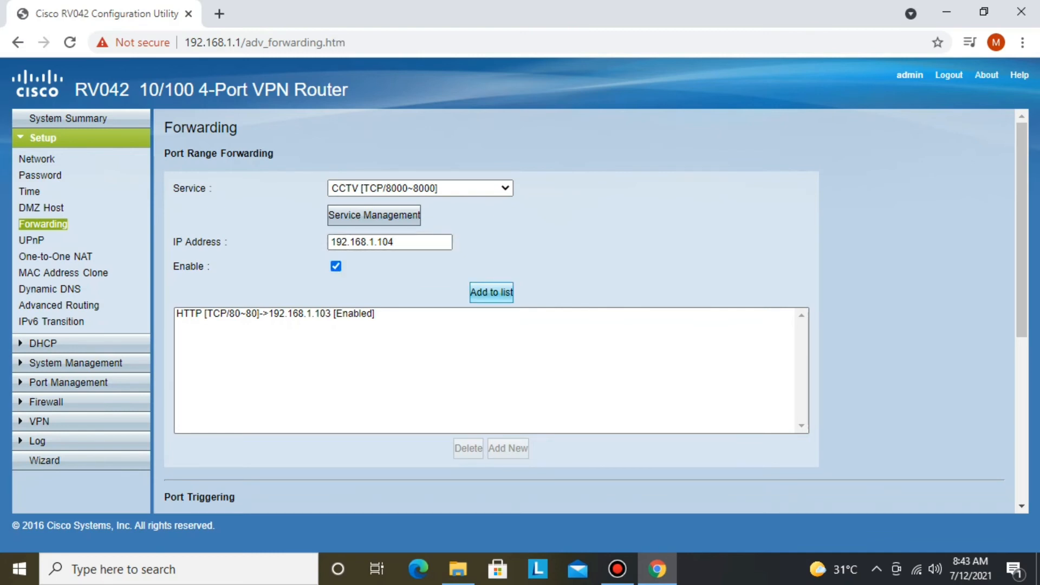
{"action": "left_click", "coordinate": [491, 292]}
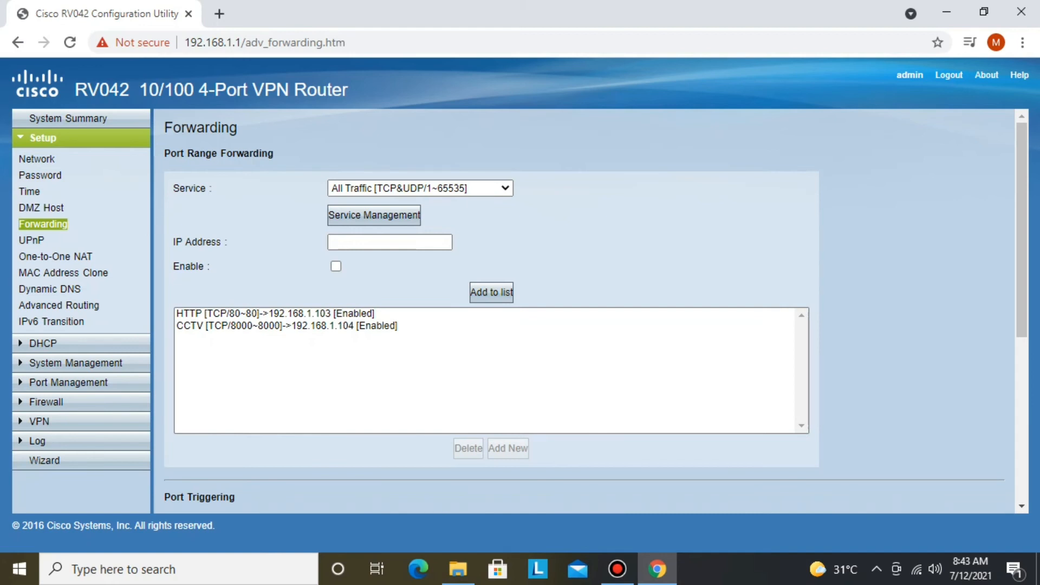
{"action": "scroll", "coordinate": [590, 311], "scroll_direction": "down", "scroll_amount": 5}
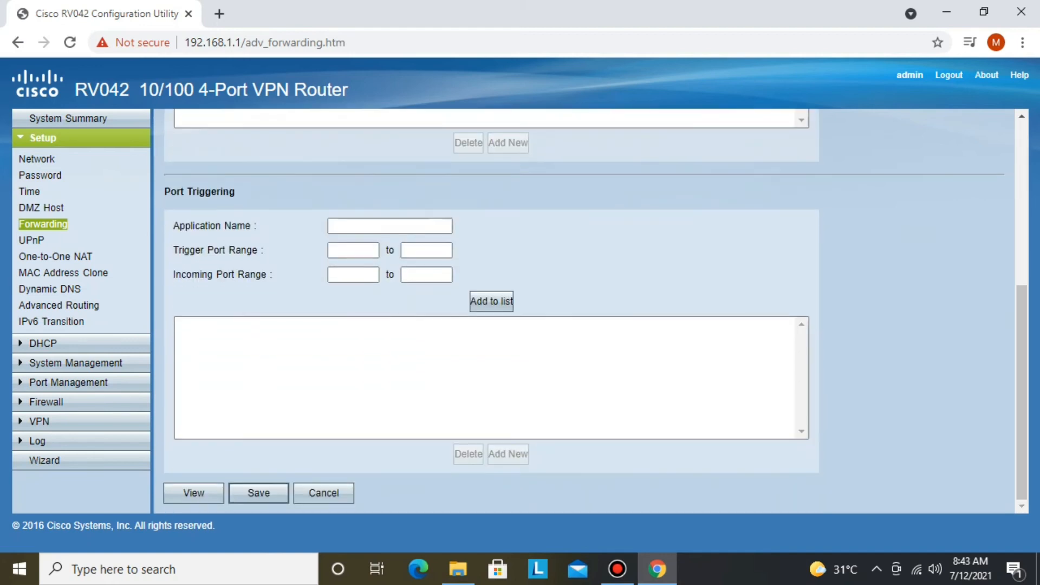
{"action": "left_click", "coordinate": [258, 492]}
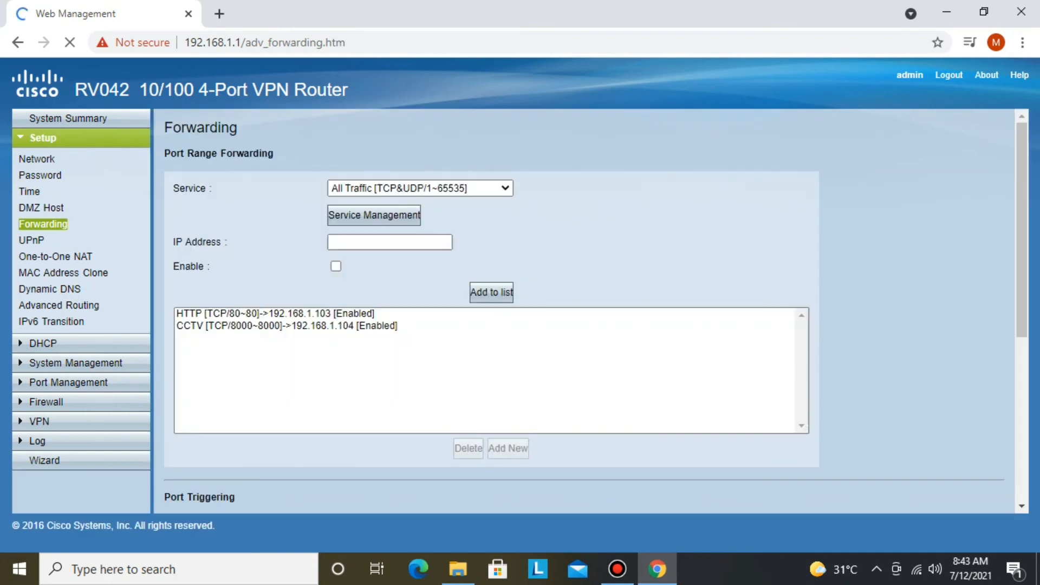
Search Google for "port checker" in a new tab and open the yougetsignal open port check tool.
{"action": "key", "text": "ctrl+t"}
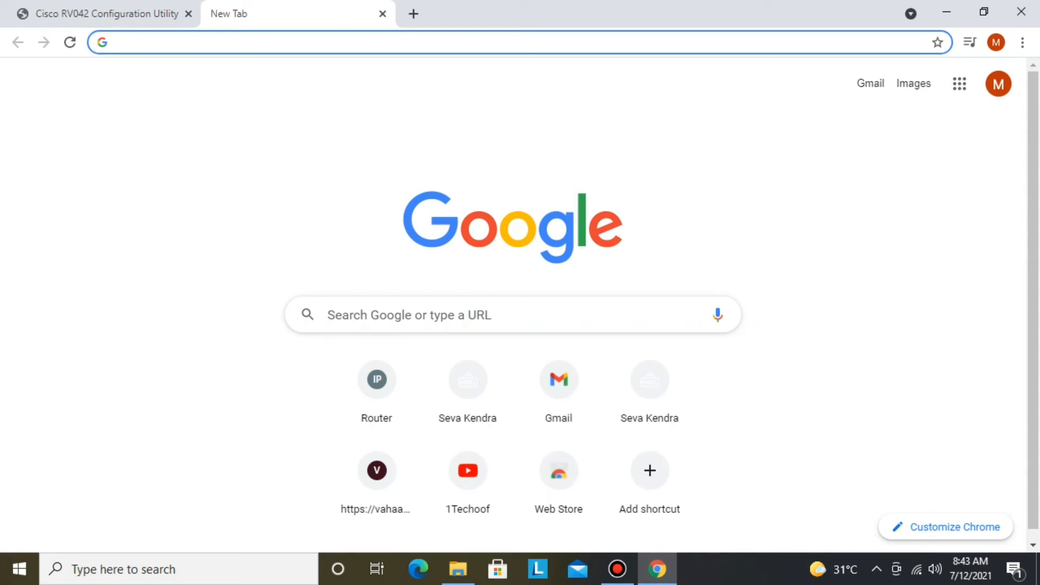
{"action": "type", "text": "port"}
{"action": "key", "text": "BackSpace"}
{"action": "key", "text": "BackSpace"}
{"action": "key", "text": "BackSpace"}
{"action": "key", "text": "BackSpace"}
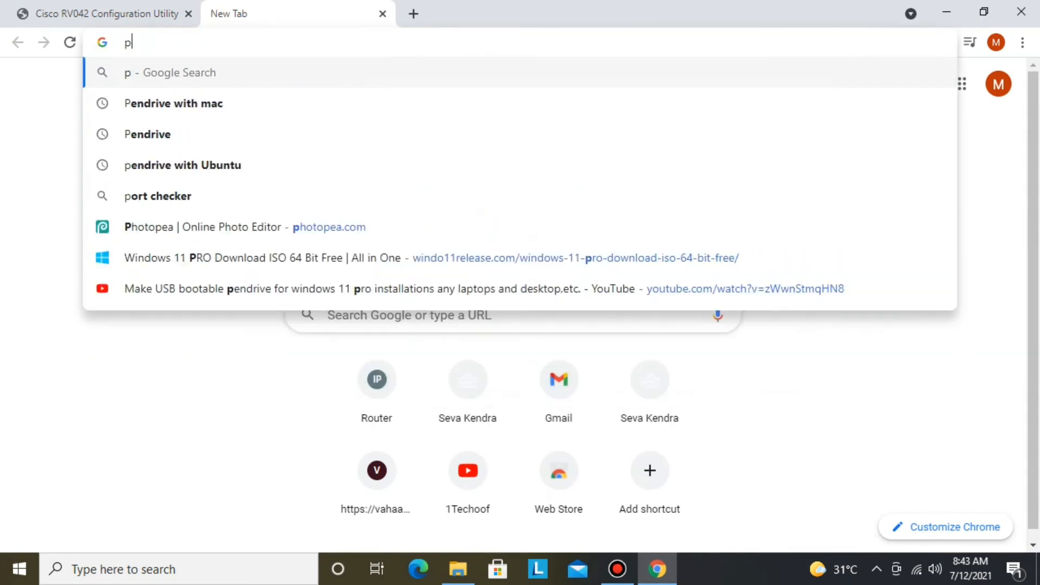
{"action": "type", "text": "port"}
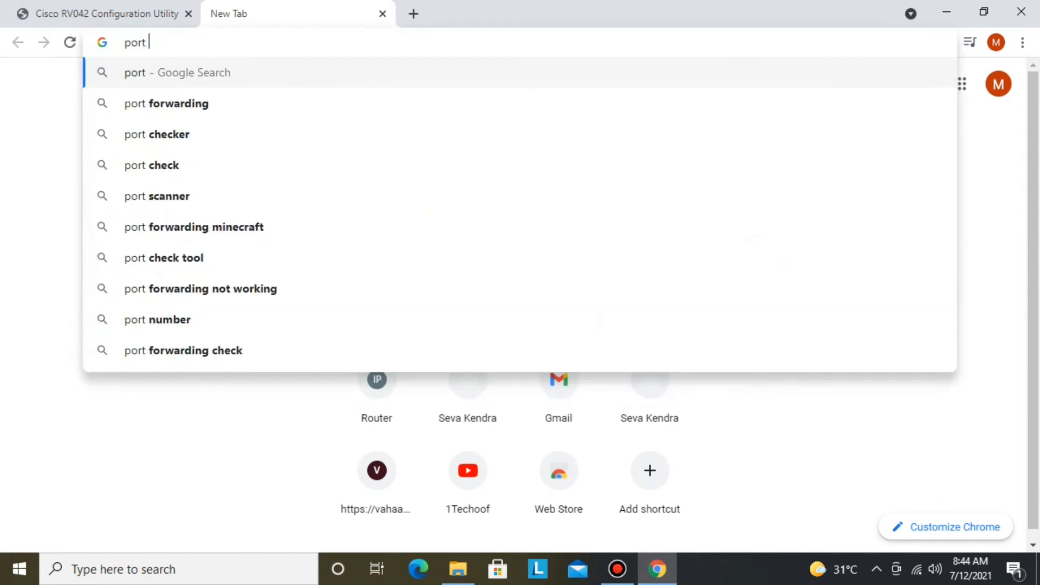
{"action": "key", "text": "Down"}
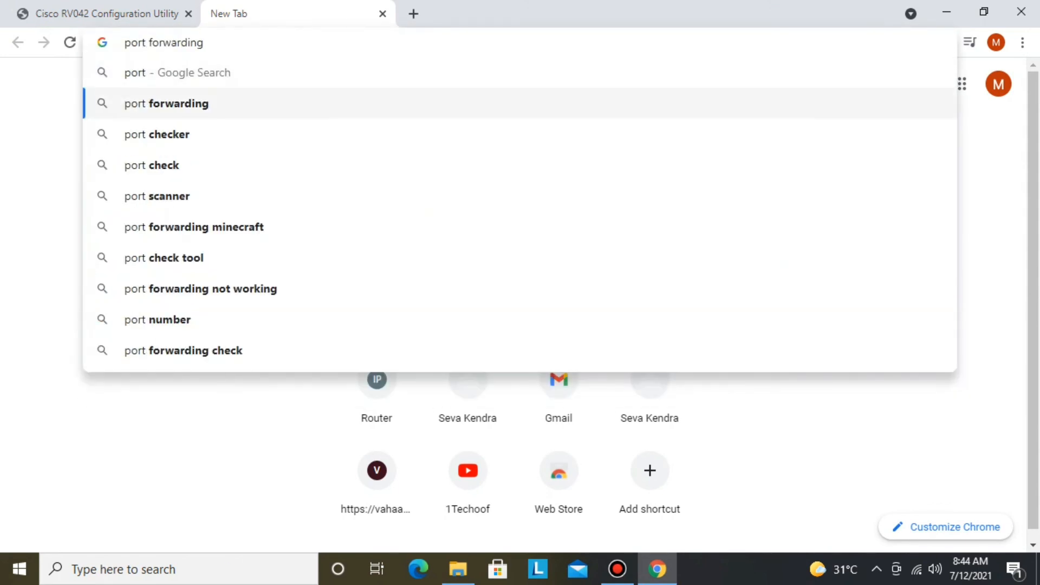
{"action": "key", "text": "Down"}
{"action": "key", "text": "Return"}
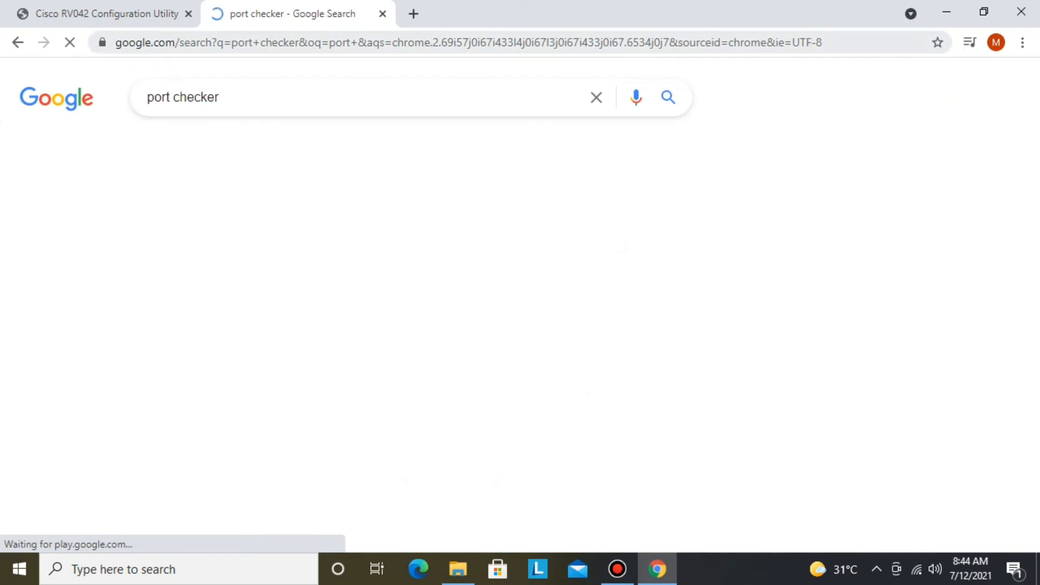
{"action": "left_click", "coordinate": [363, 237]}
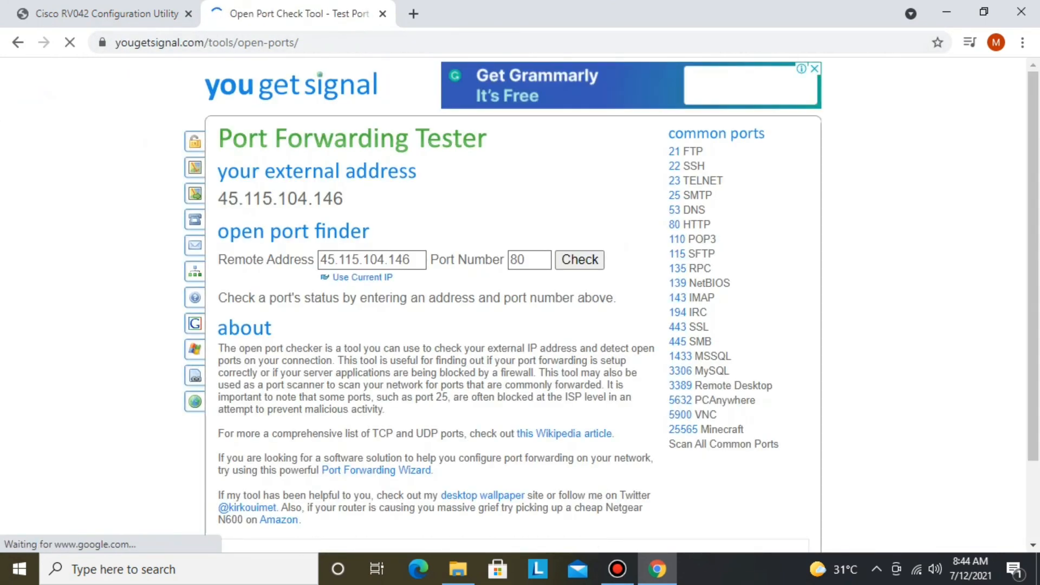
Check the status of ports 80 and 8000 on the current external address, and close the port checker.
{"action": "left_click", "coordinate": [580, 260]}
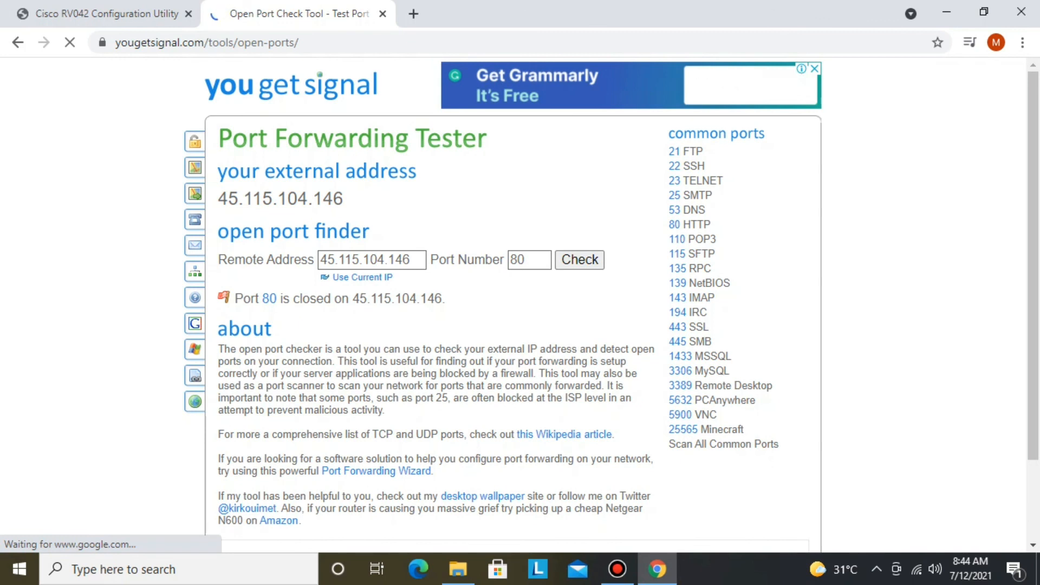
{"action": "left_click_drag", "start_coordinate": [528, 260], "coordinate": [510, 260]}
{"action": "type", "text": "8000"}
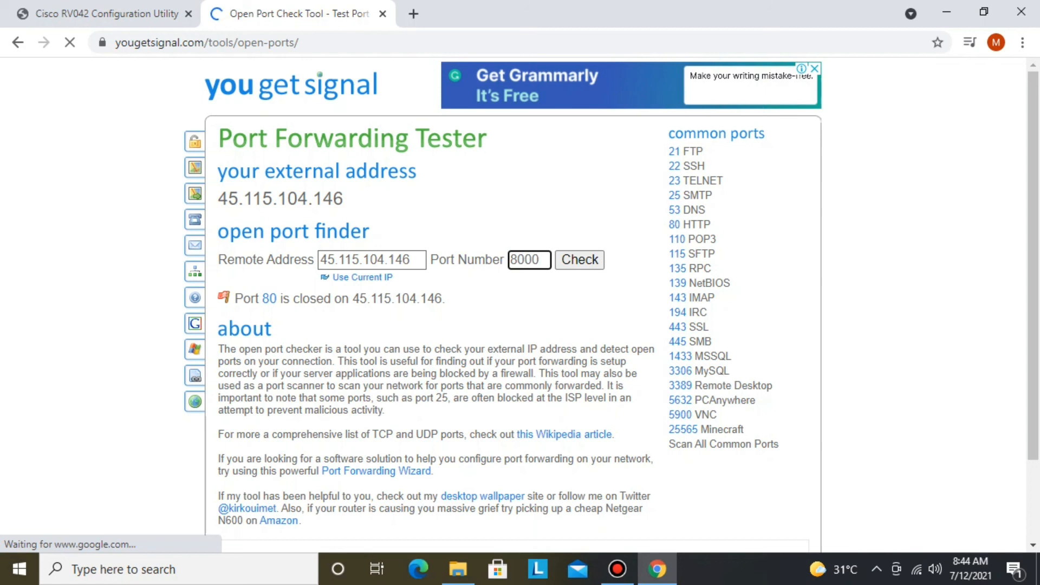
{"action": "key", "text": "Return"}
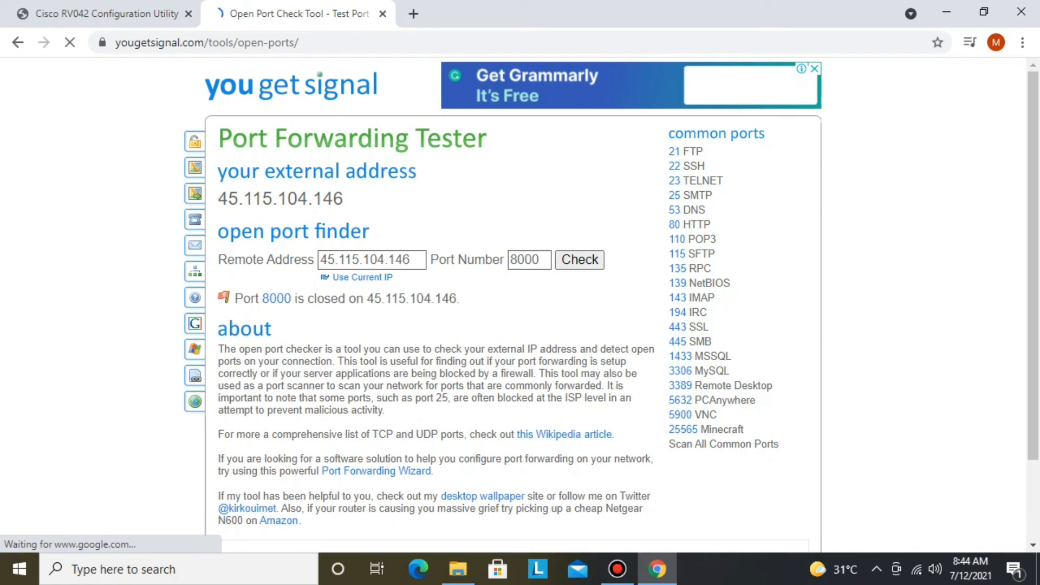
{"action": "left_click", "coordinate": [383, 14]}
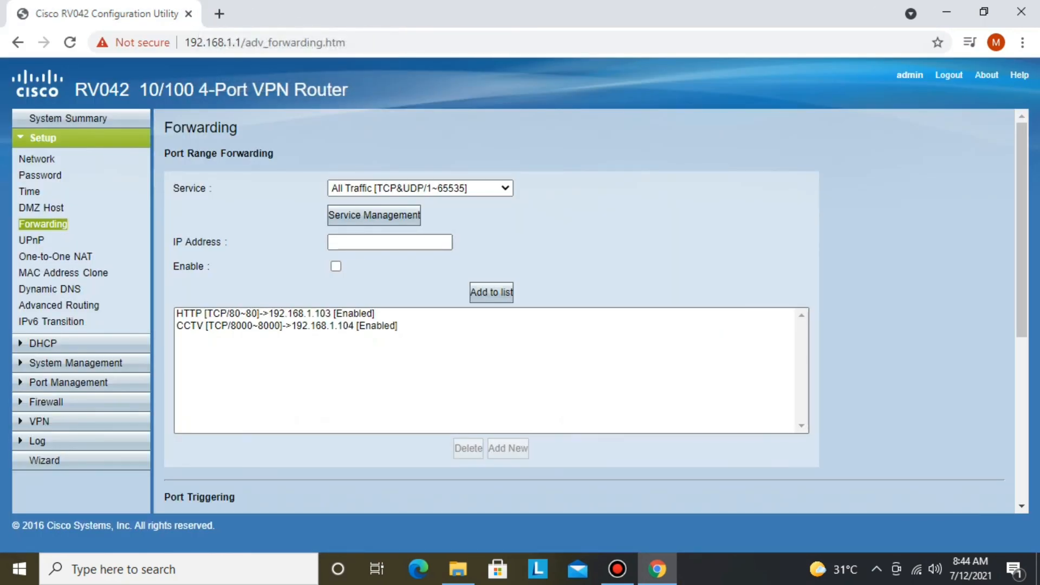
{"action": "scroll", "coordinate": [584, 311], "scroll_direction": "down", "scroll_amount": 5}
{"action": "scroll", "coordinate": [584, 311], "scroll_direction": "up", "scroll_amount": 5}
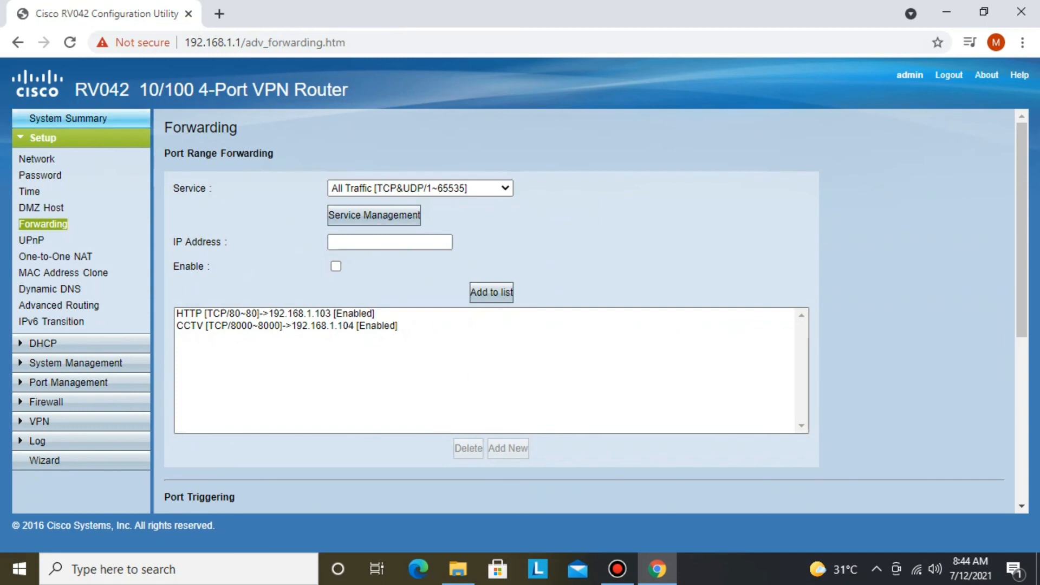
{"action": "left_click", "coordinate": [617, 569]}
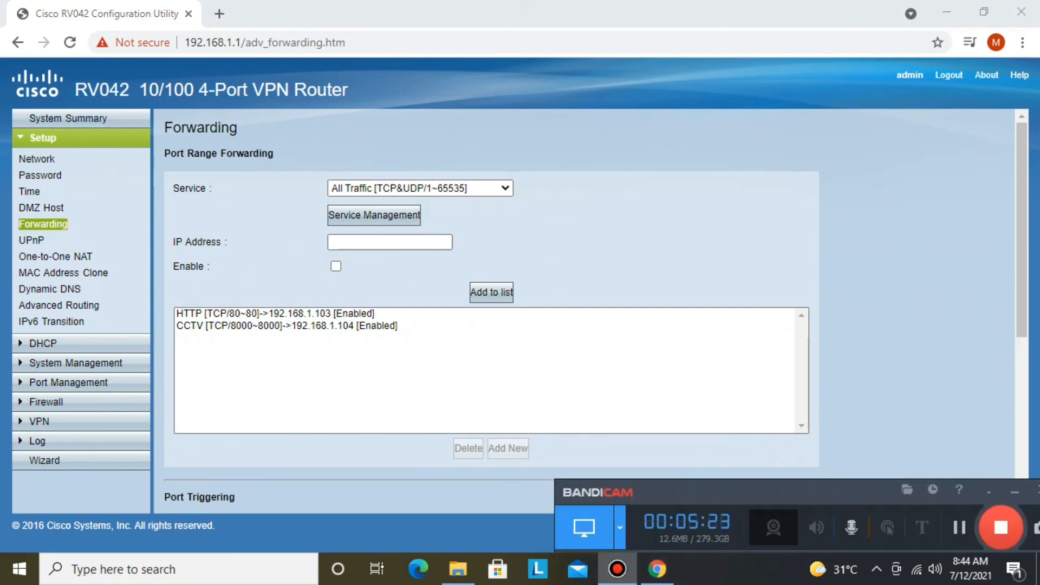